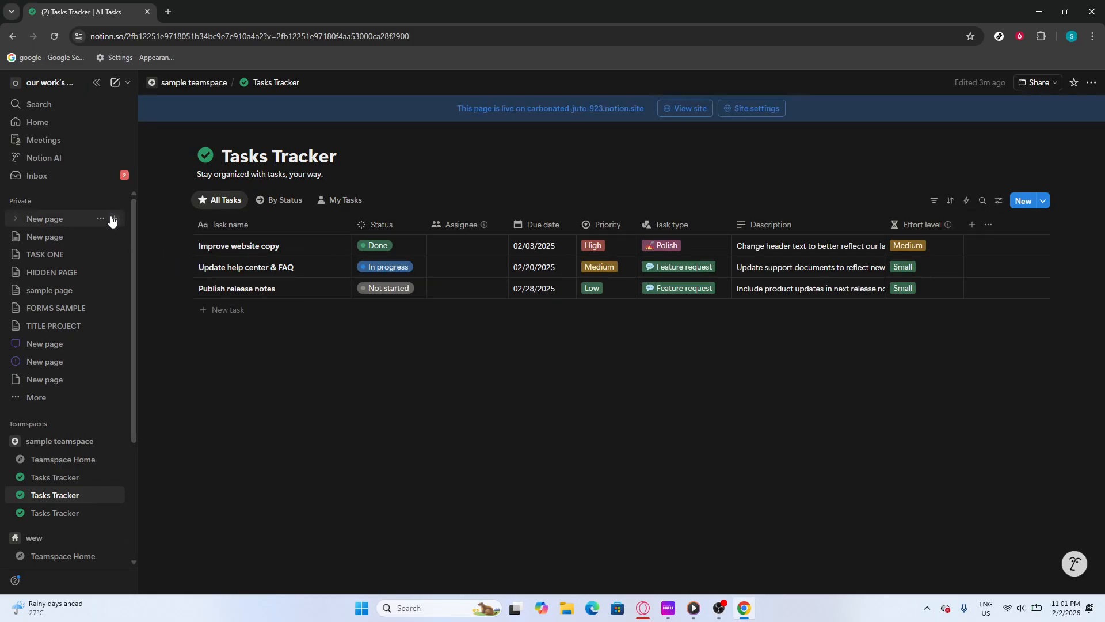
- Create a new private page and title it "Kanban Board"
left_click(114, 202)
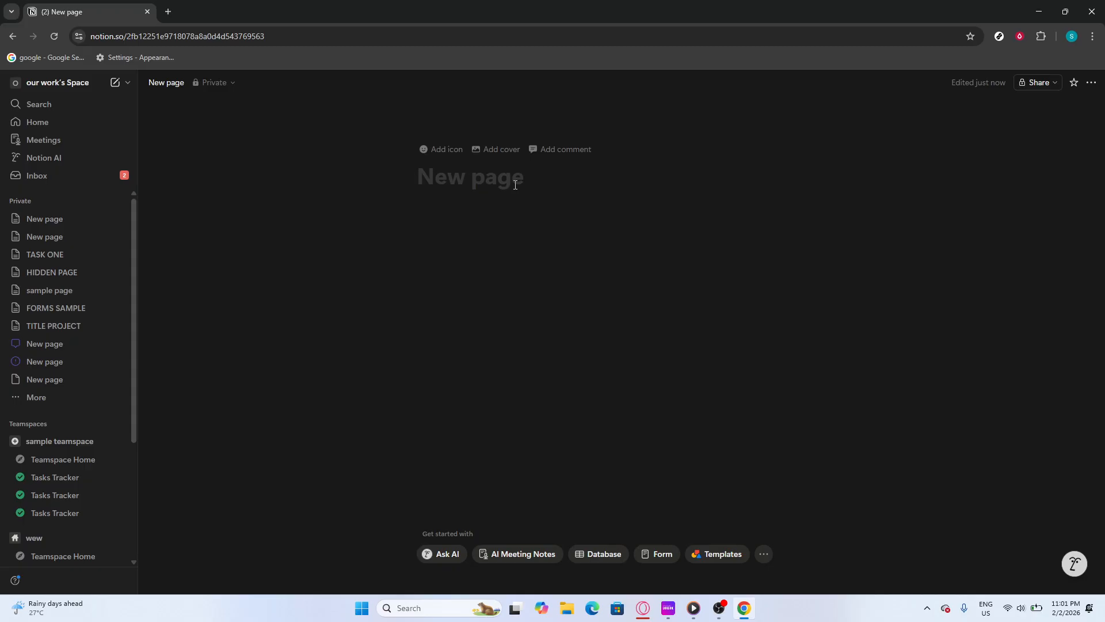
type("KAn")
key("BackSpace")
key("BackSpace")
type("anban ")
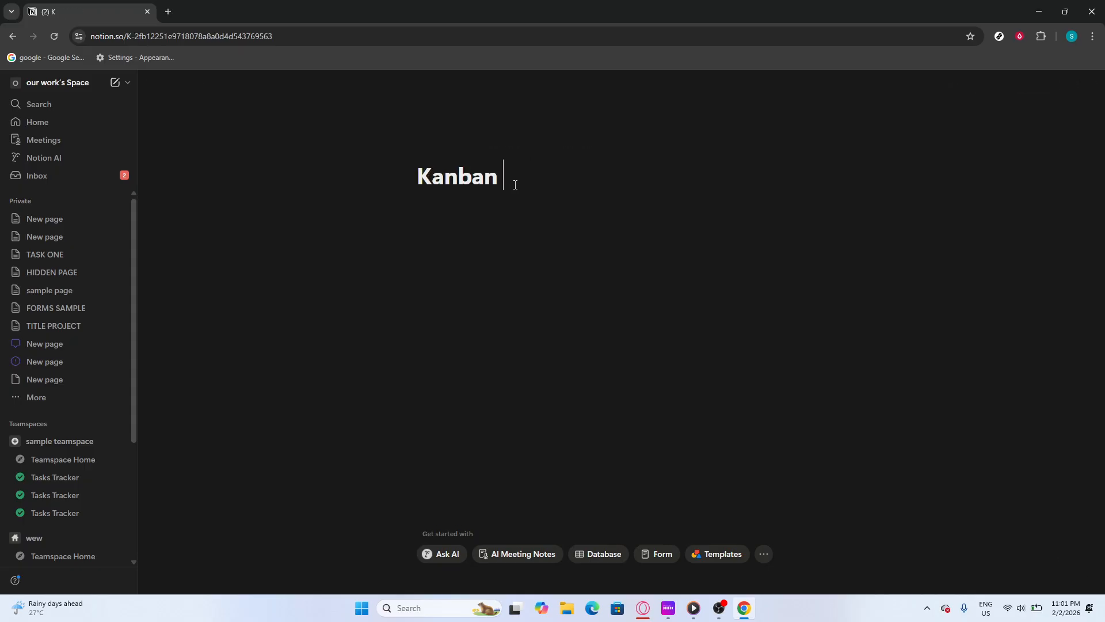
type("Board")
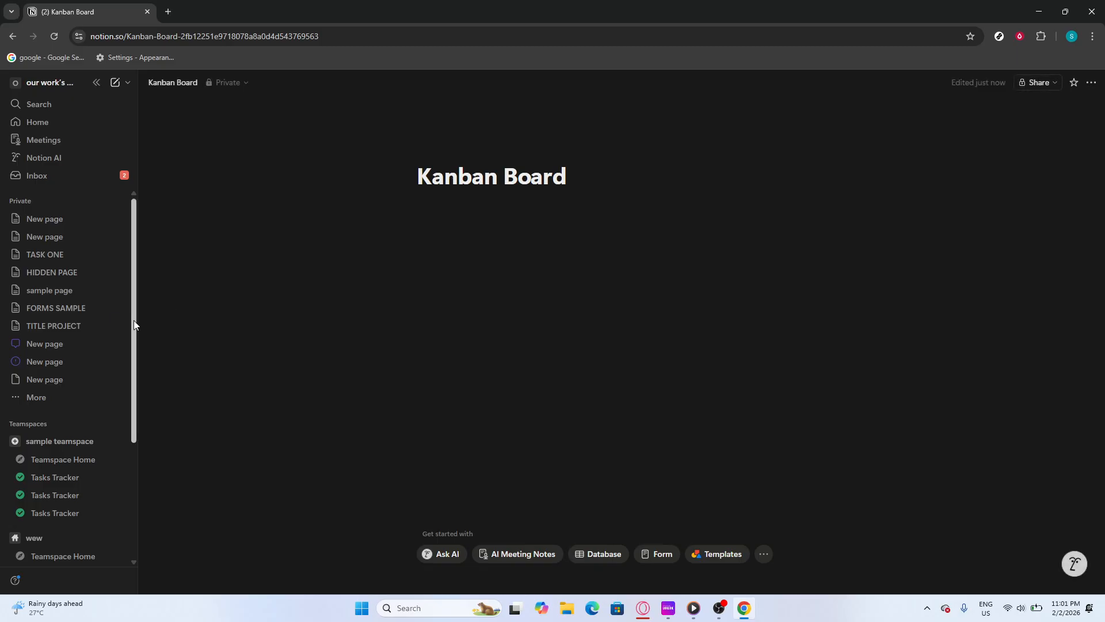
left_click_drag(416, 173, 658, 168)
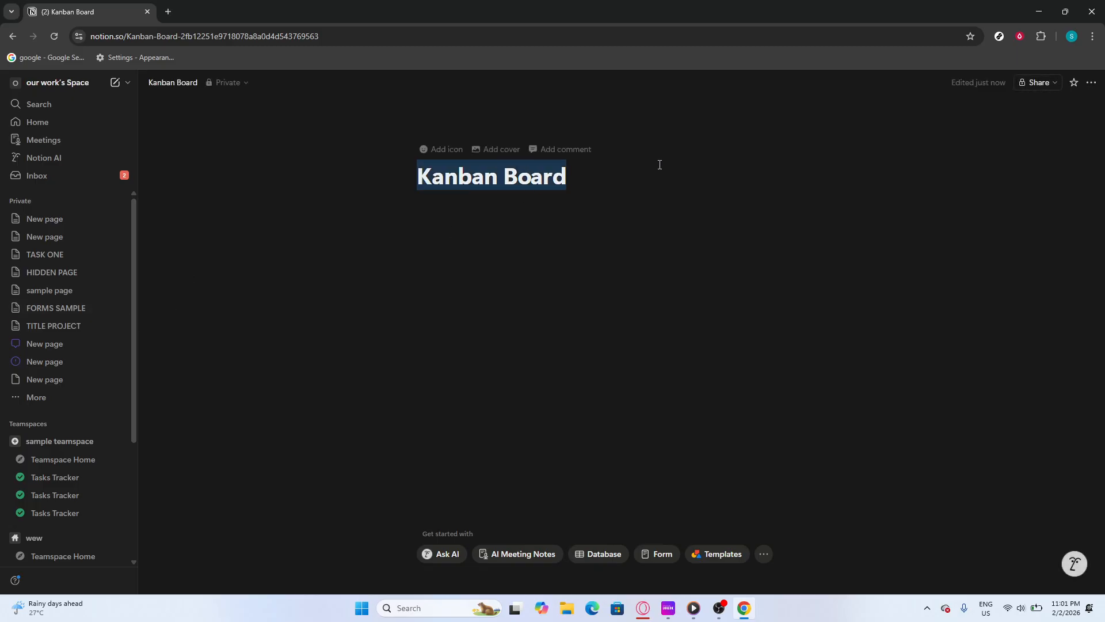
left_click(603, 374)
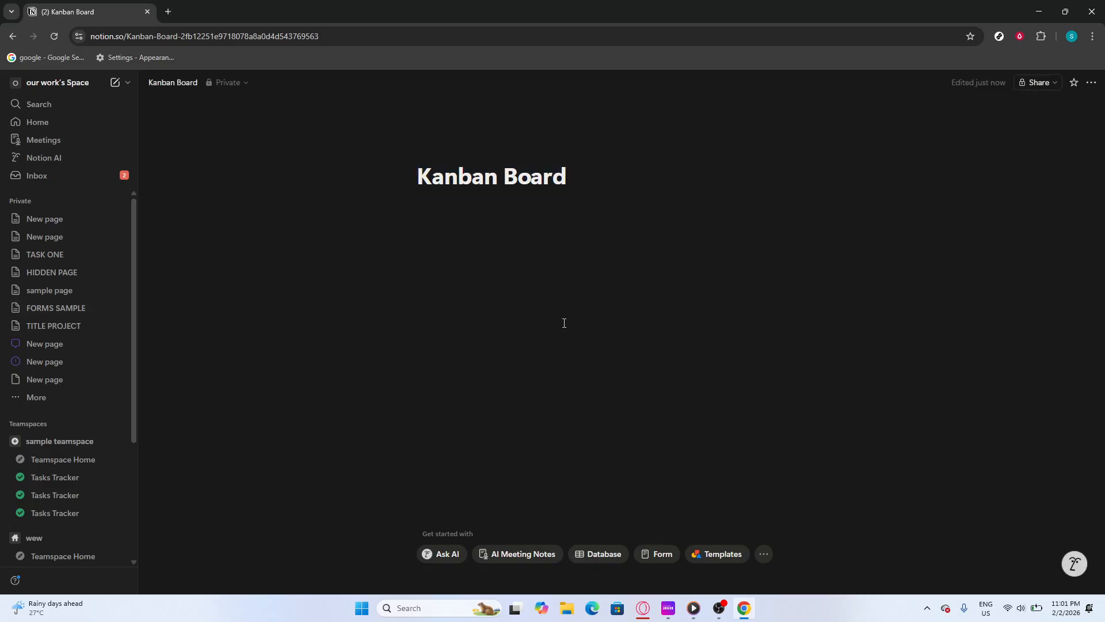
- Insert a board view database below the page title and dismiss its data source options
left_click(454, 244)
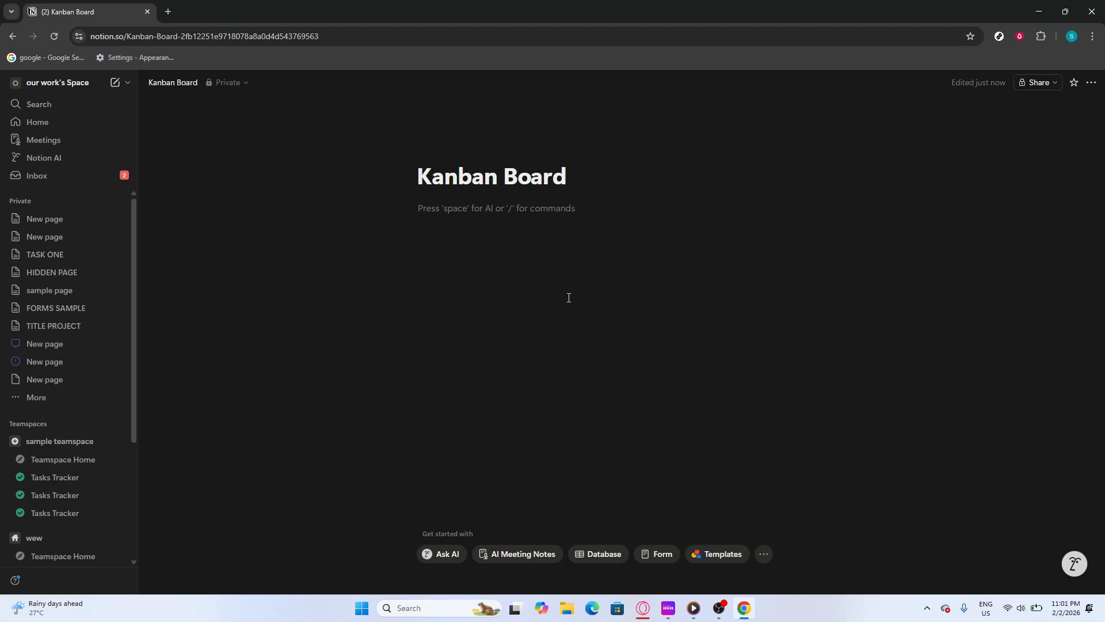
type("/")
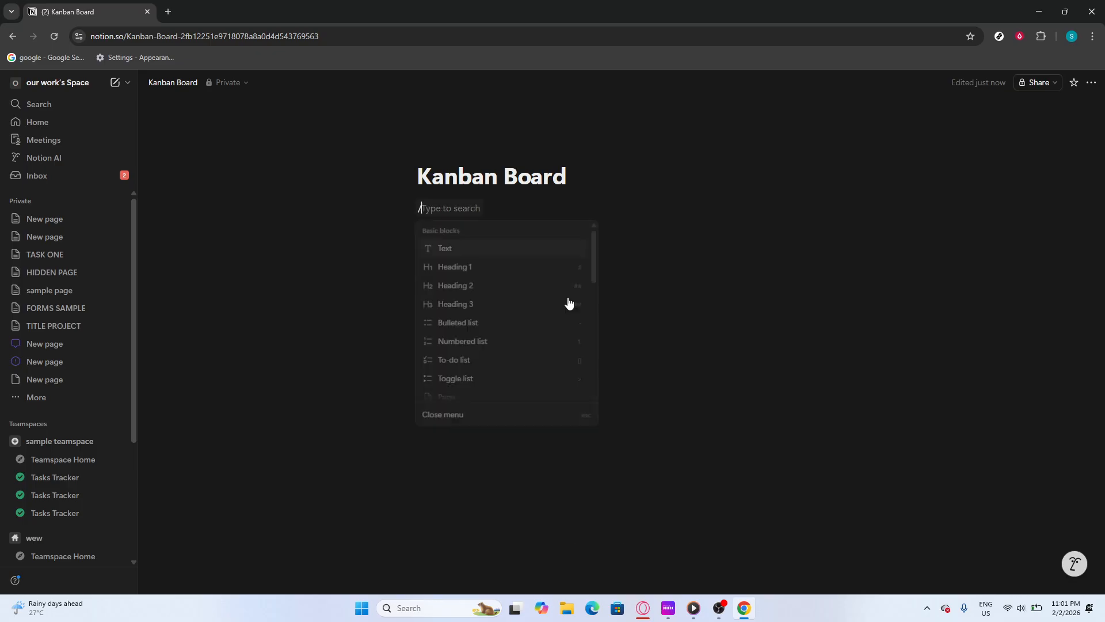
type("b")
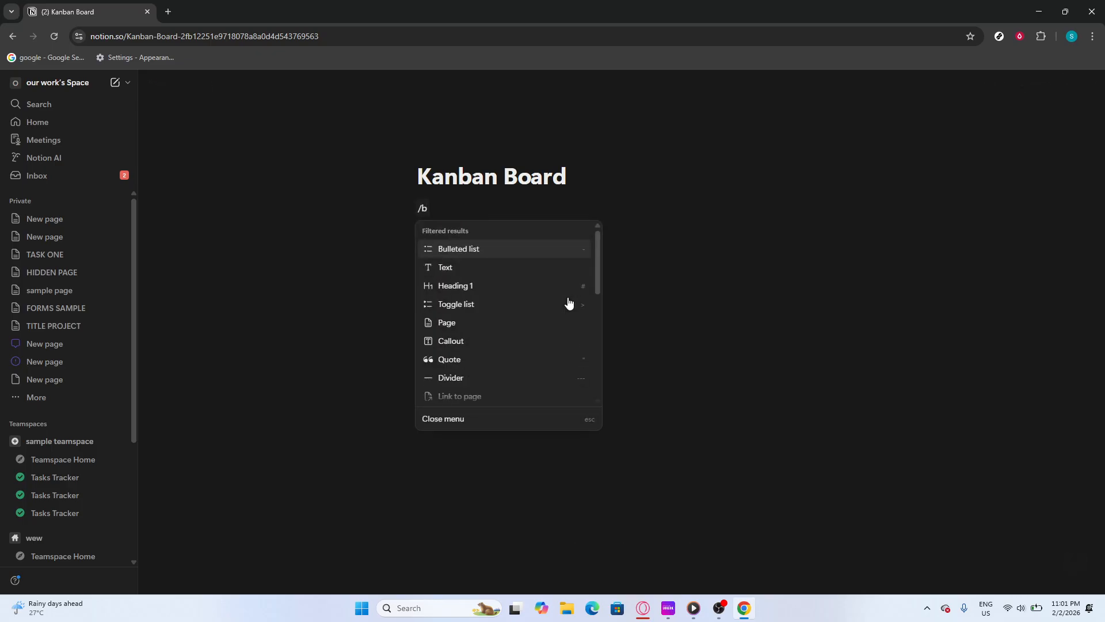
type("o")
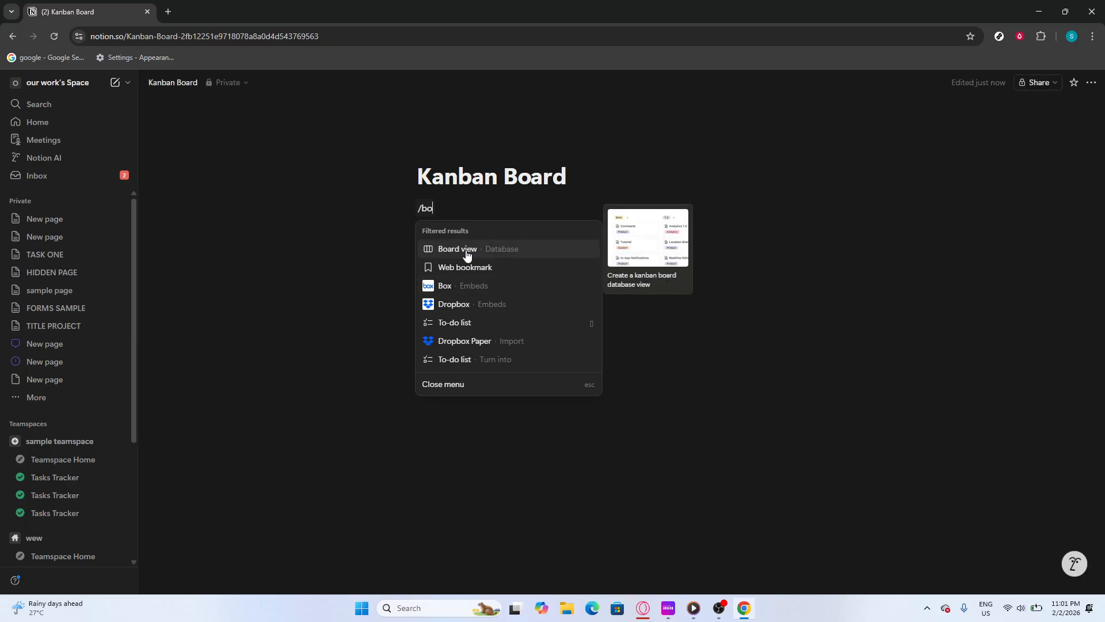
type("ard")
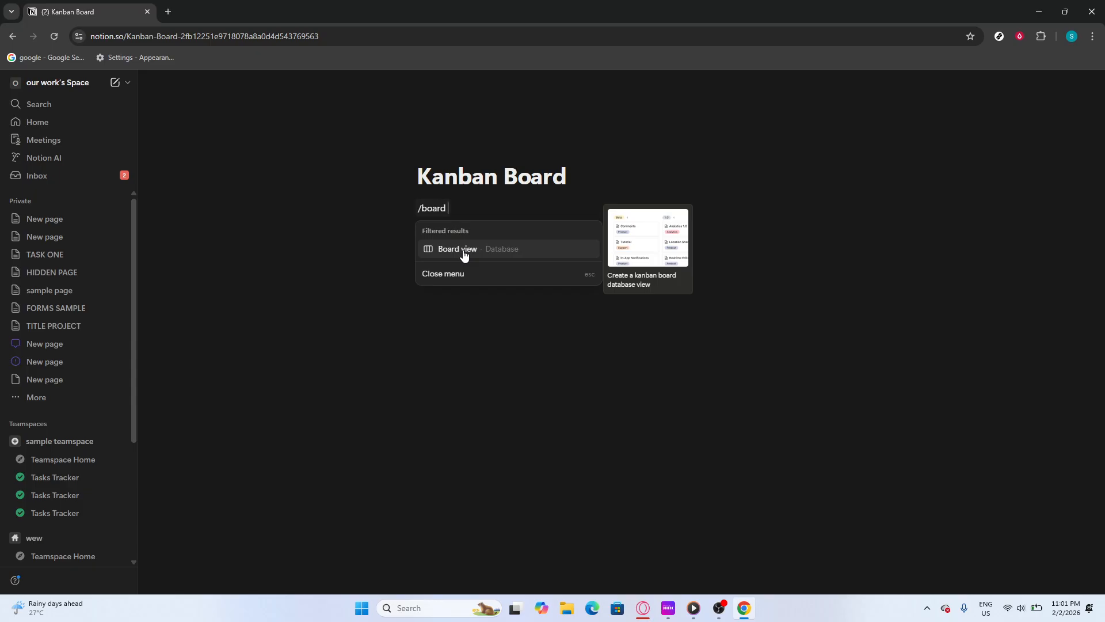
left_click(464, 254)
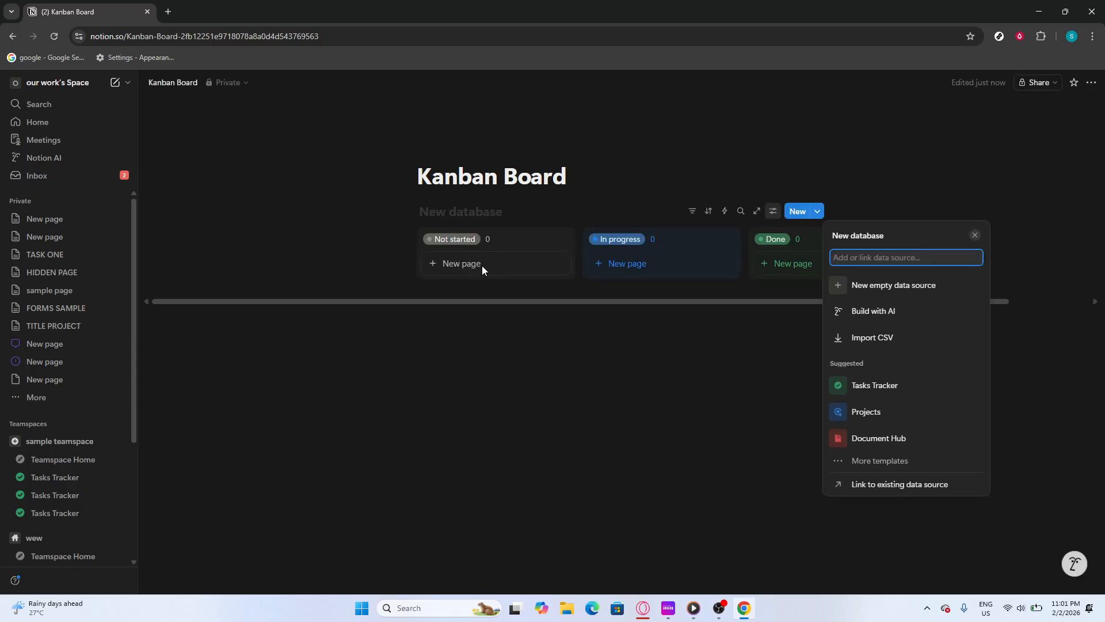
left_click(570, 289)
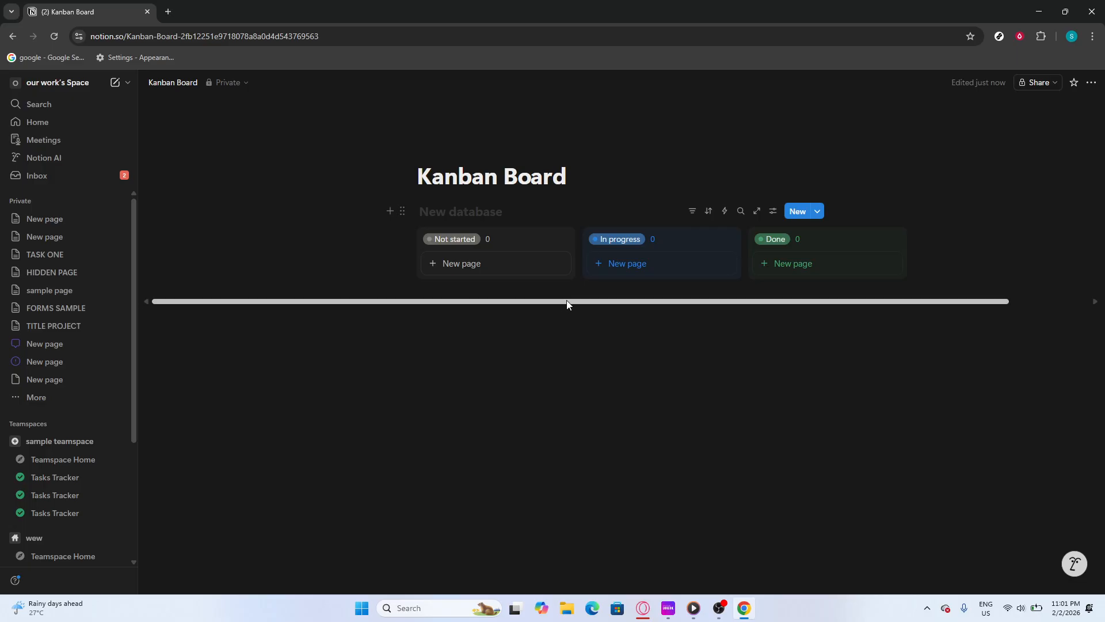
- Add three cards named "card 1", "card 2" and "card 3" to the Not started group
left_click(517, 271)
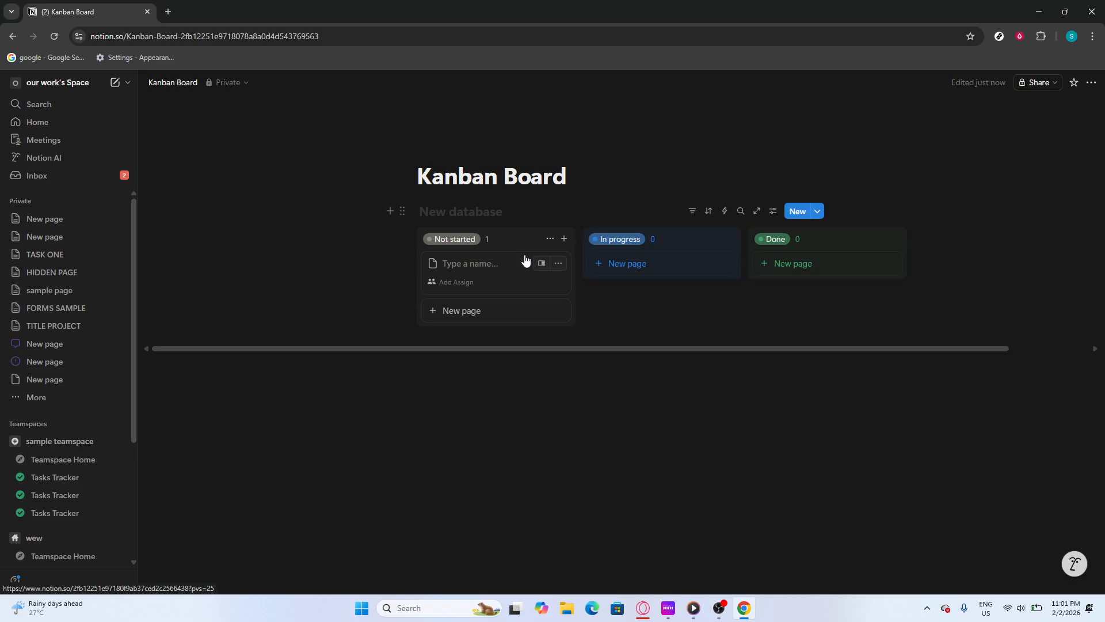
type("ca")
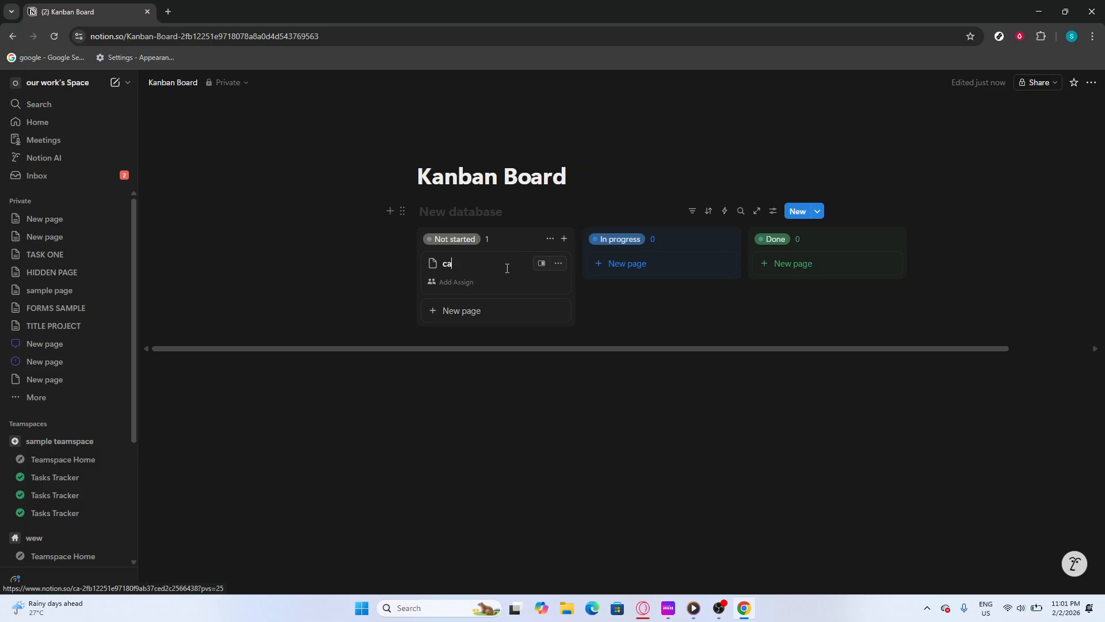
type("rd 1")
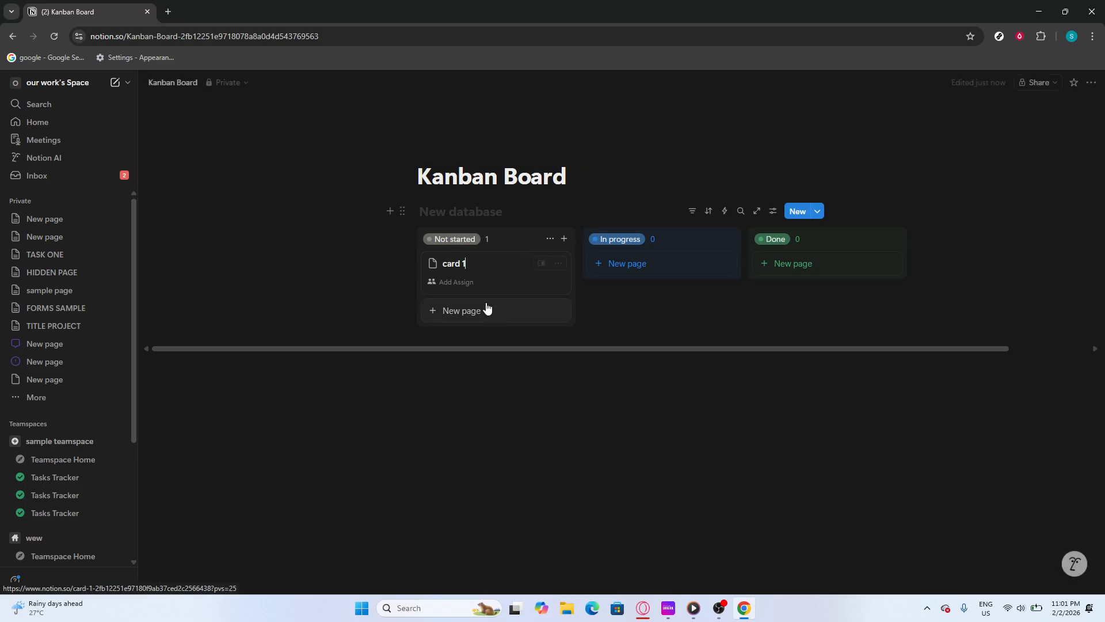
left_click(486, 310)
type("card 2")
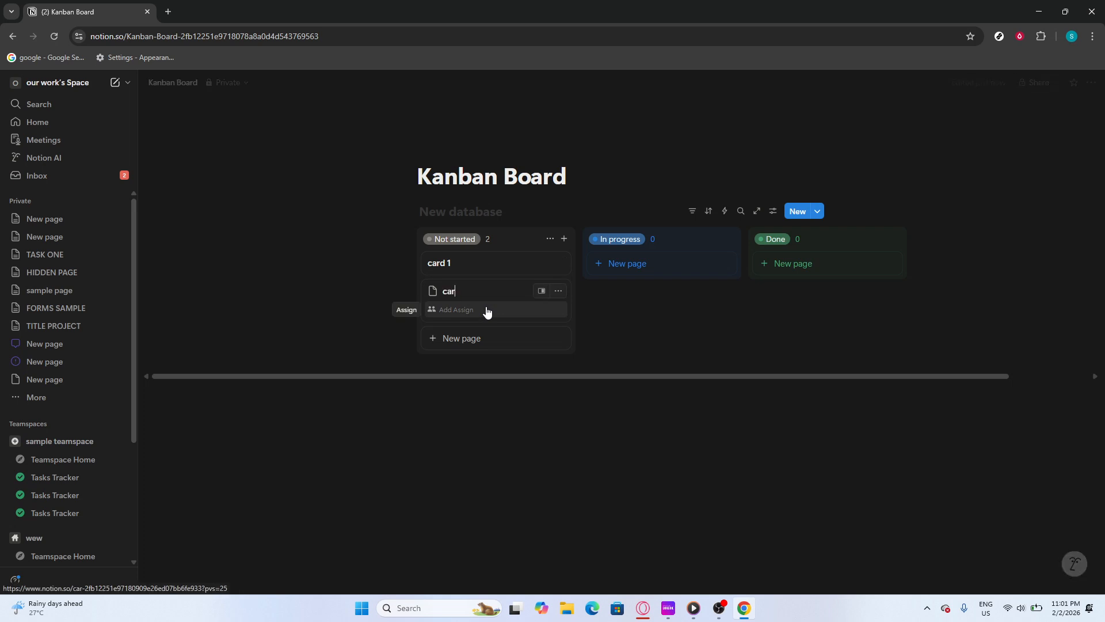
left_click(489, 338)
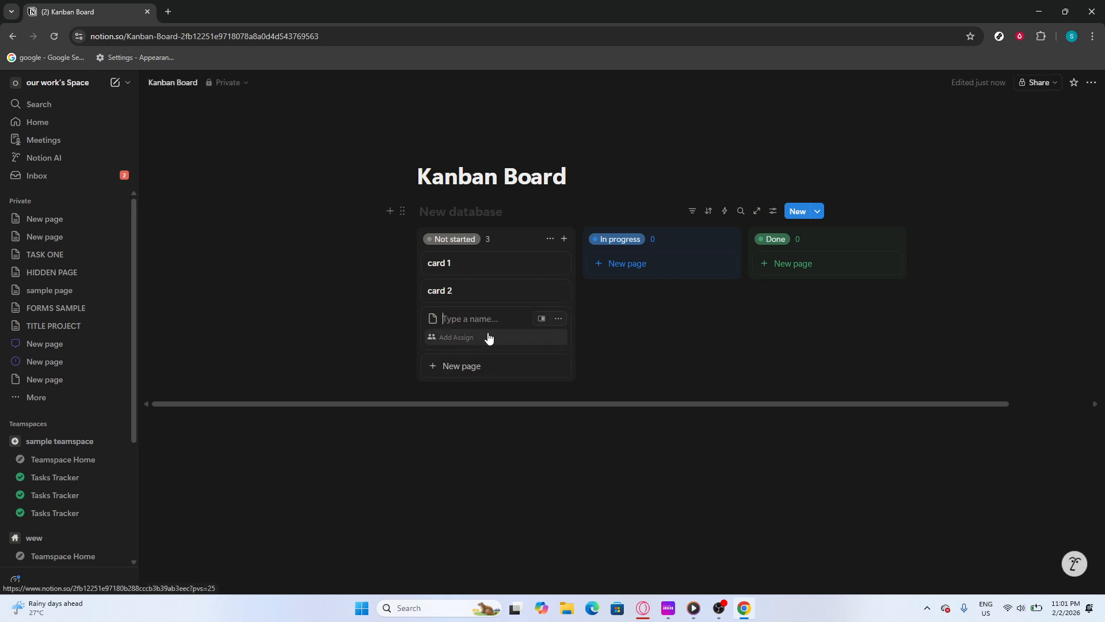
type("card 3")
key("Return")
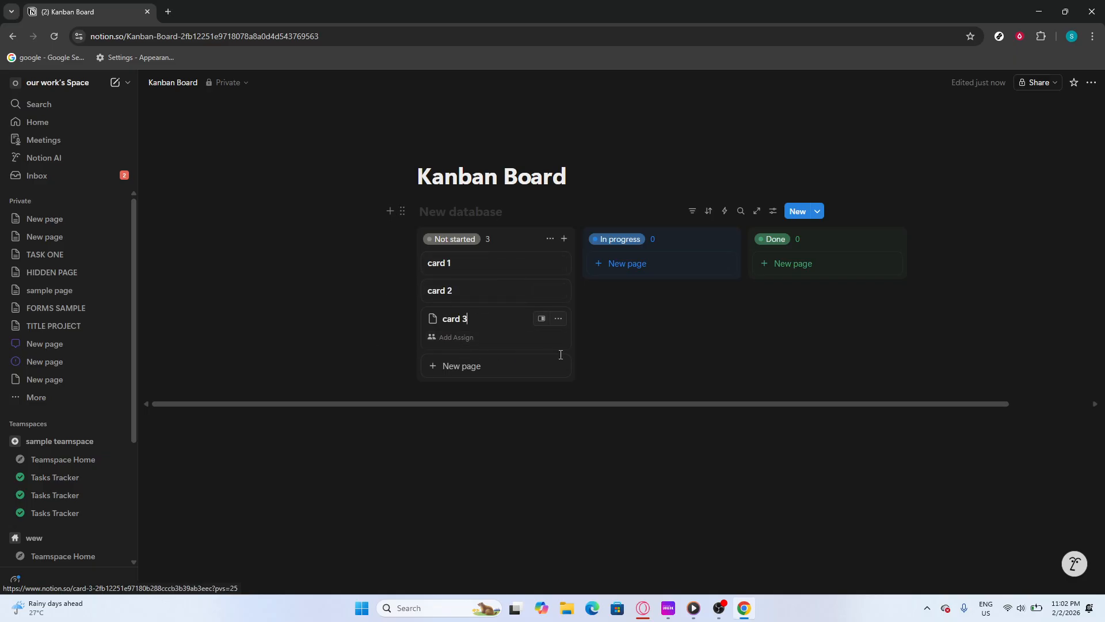
left_click(591, 390)
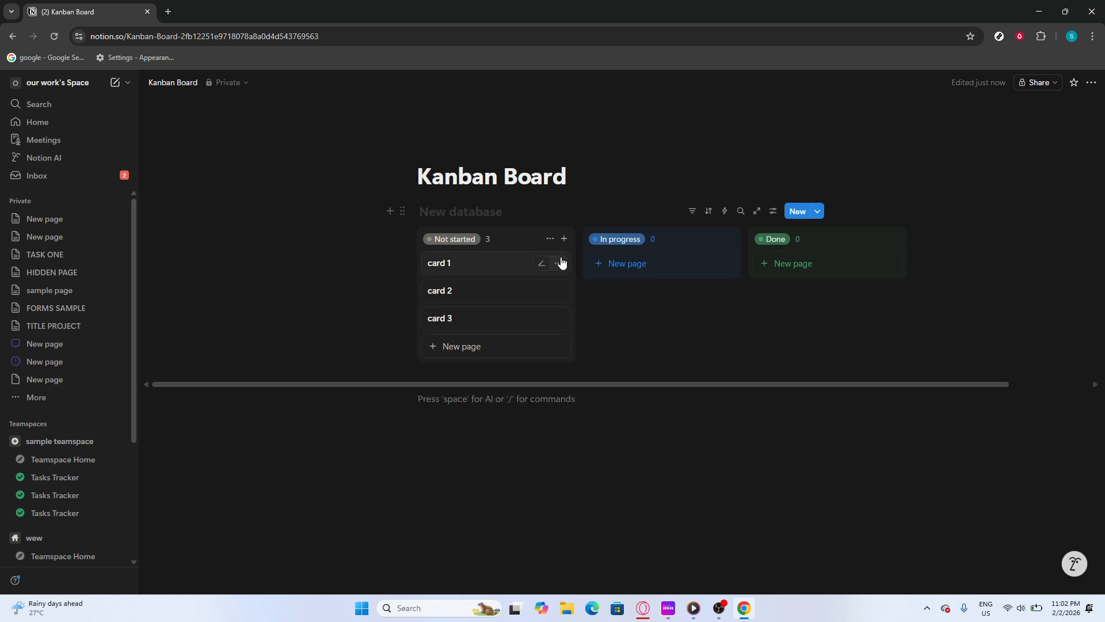
- Open card 1 in side peek and delete the Status property from the database
left_click(541, 264)
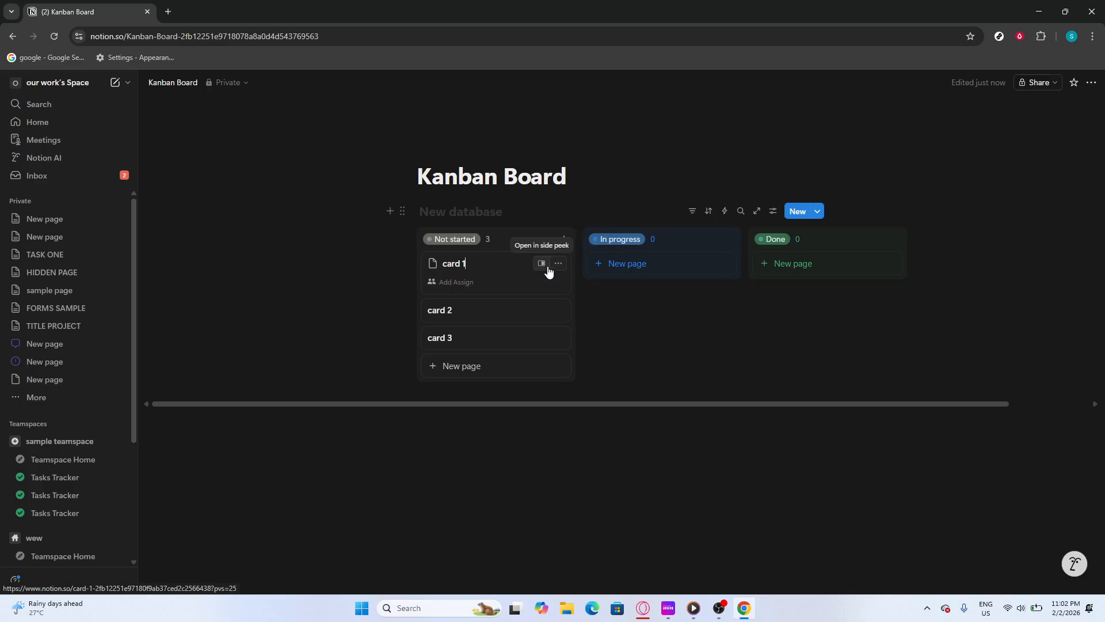
left_click(547, 268)
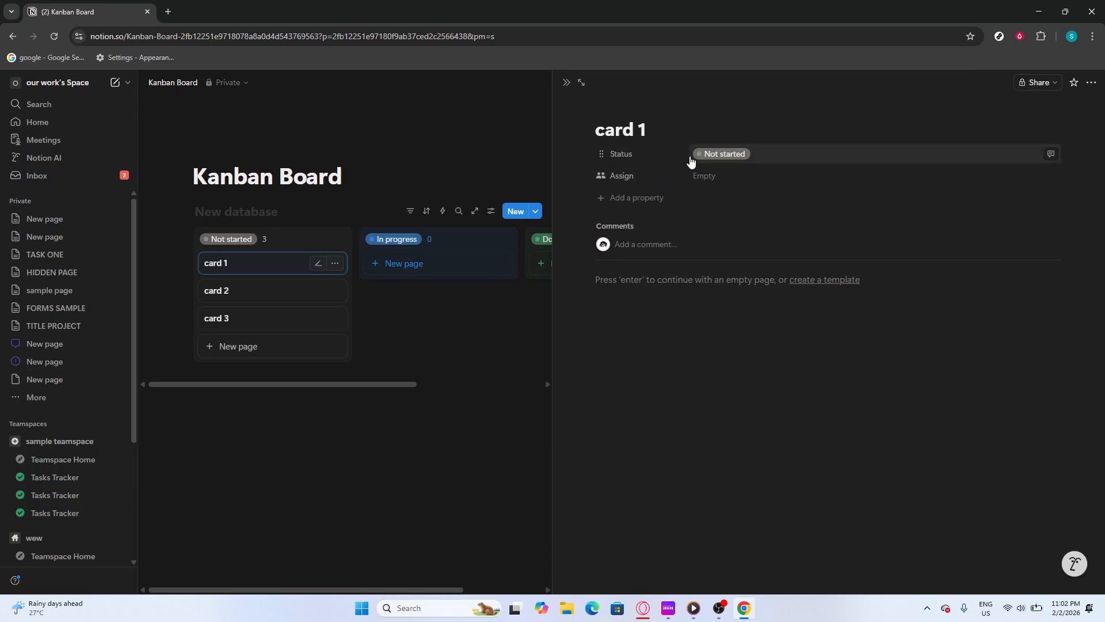
left_click(599, 157)
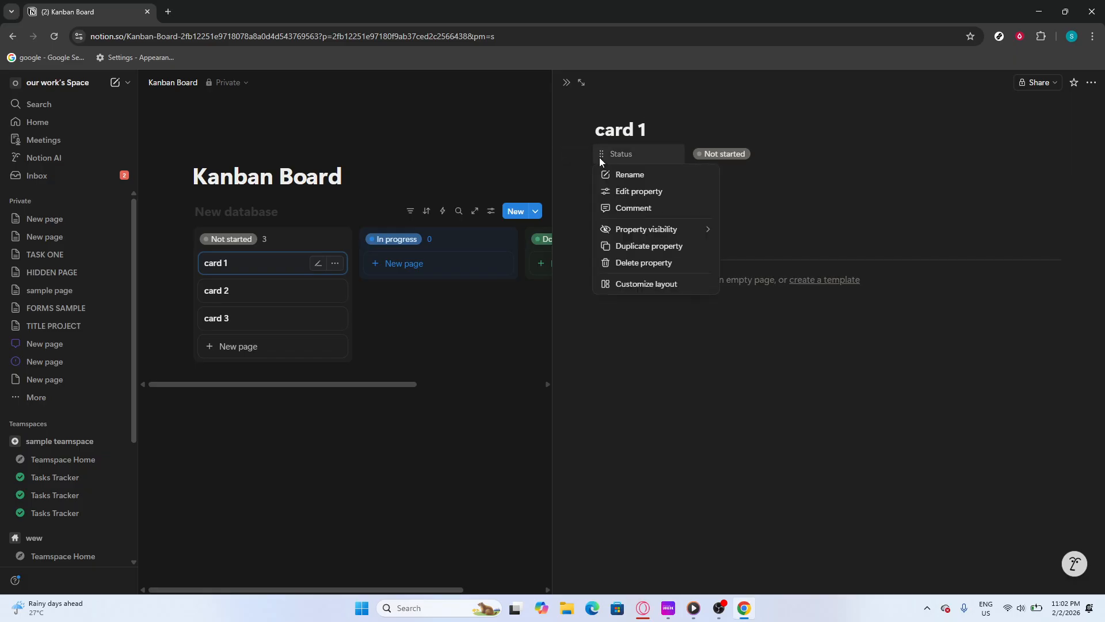
left_click(630, 262)
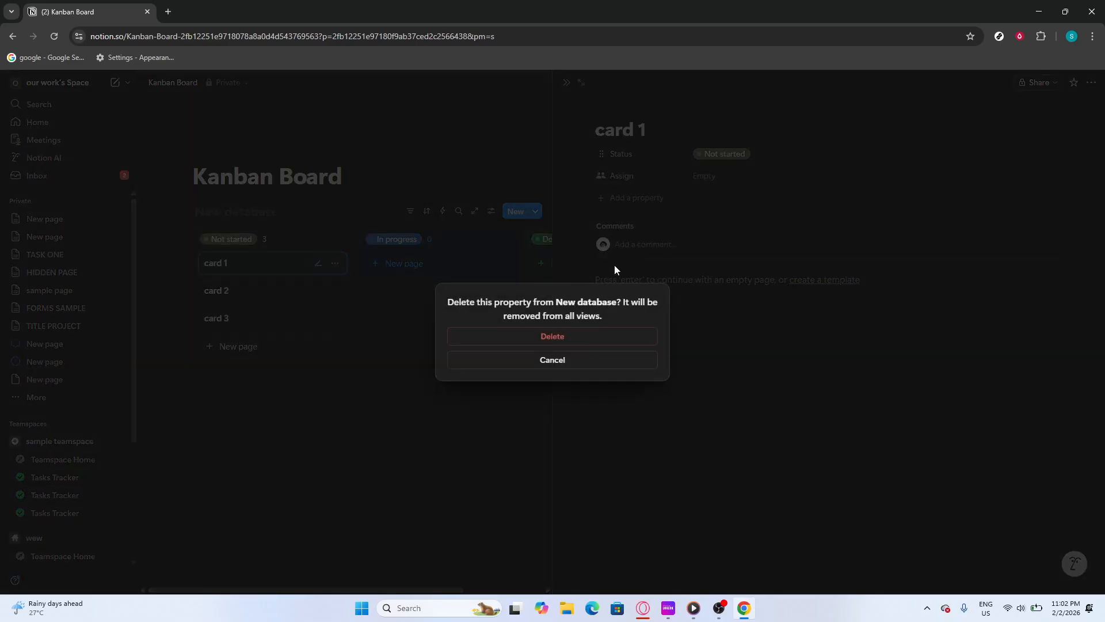
left_click(519, 346)
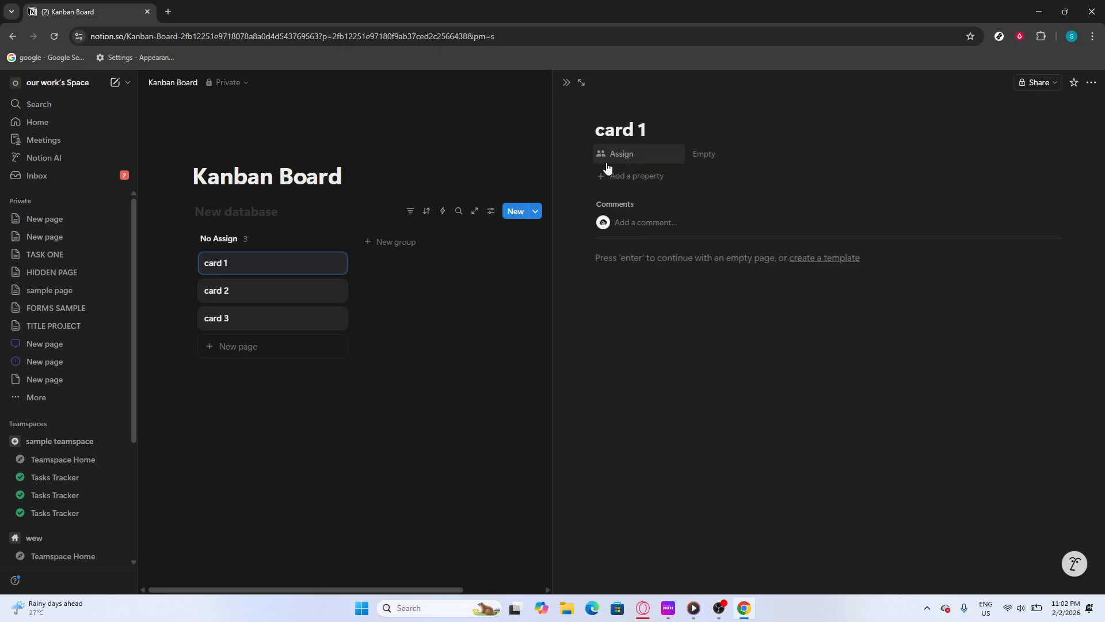
- Delete the Assign property from the database through card 1
left_click(602, 158)
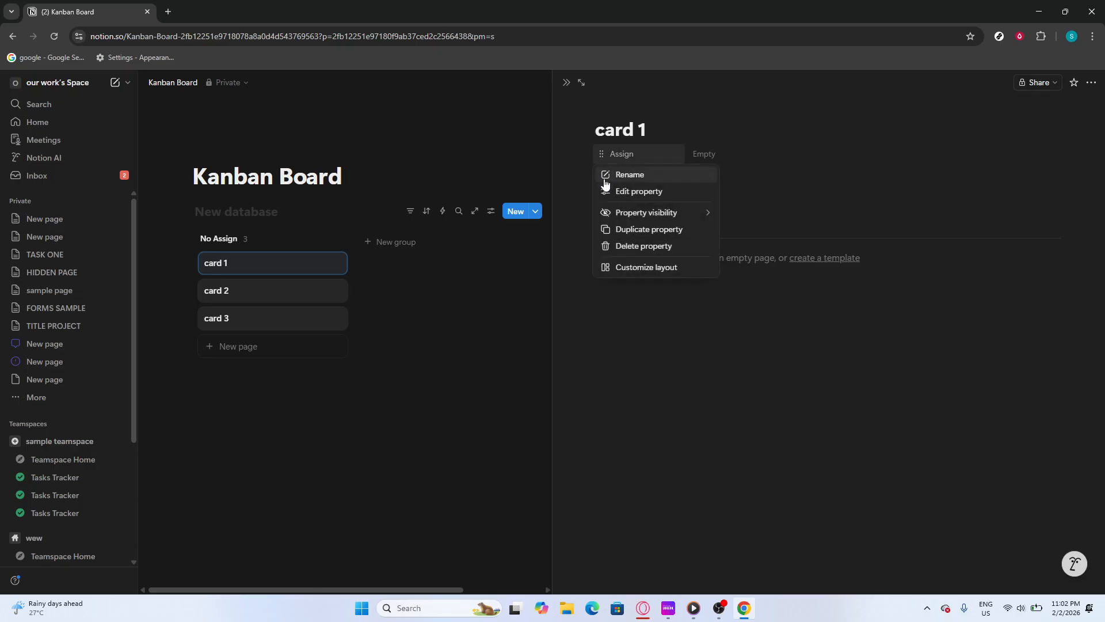
left_click(619, 247)
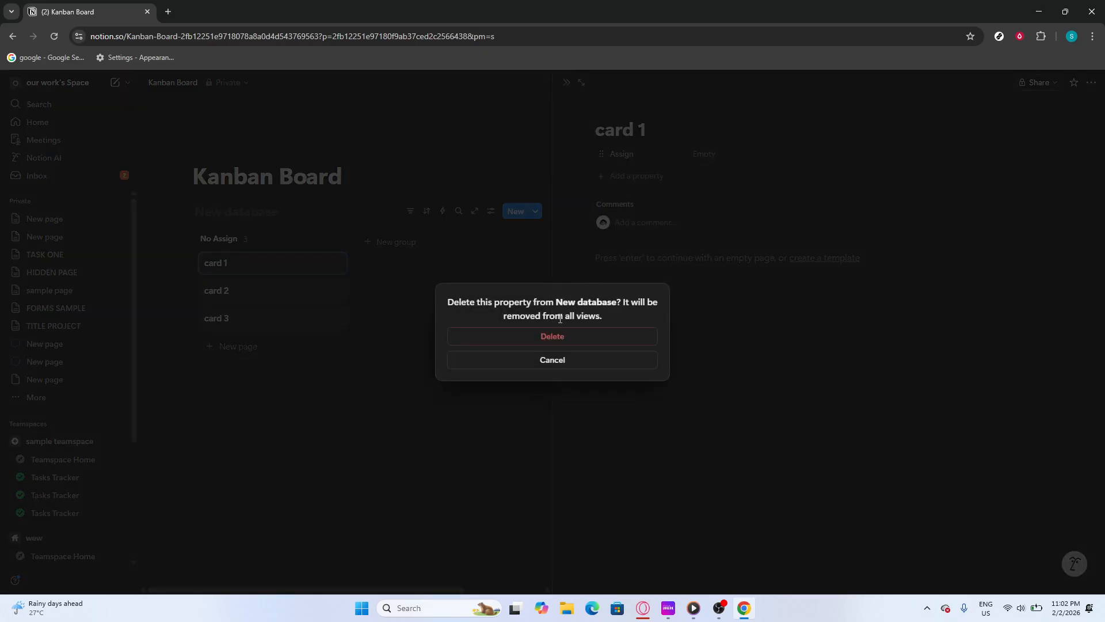
left_click(550, 338)
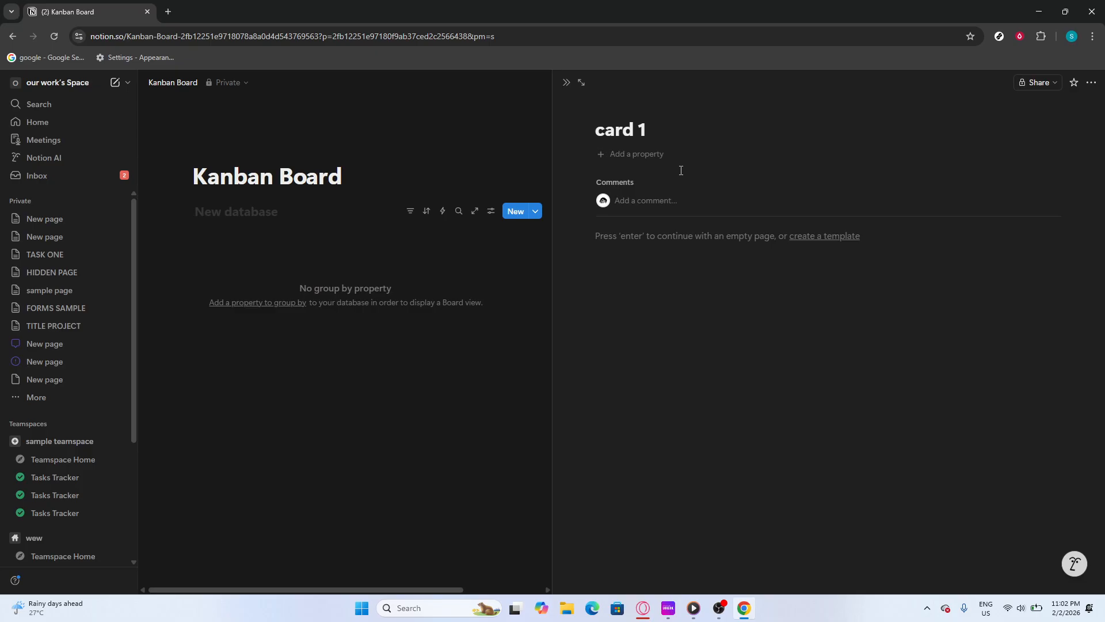
- Add a Select property to card 1 and name it "Kanban status"
left_click(649, 159)
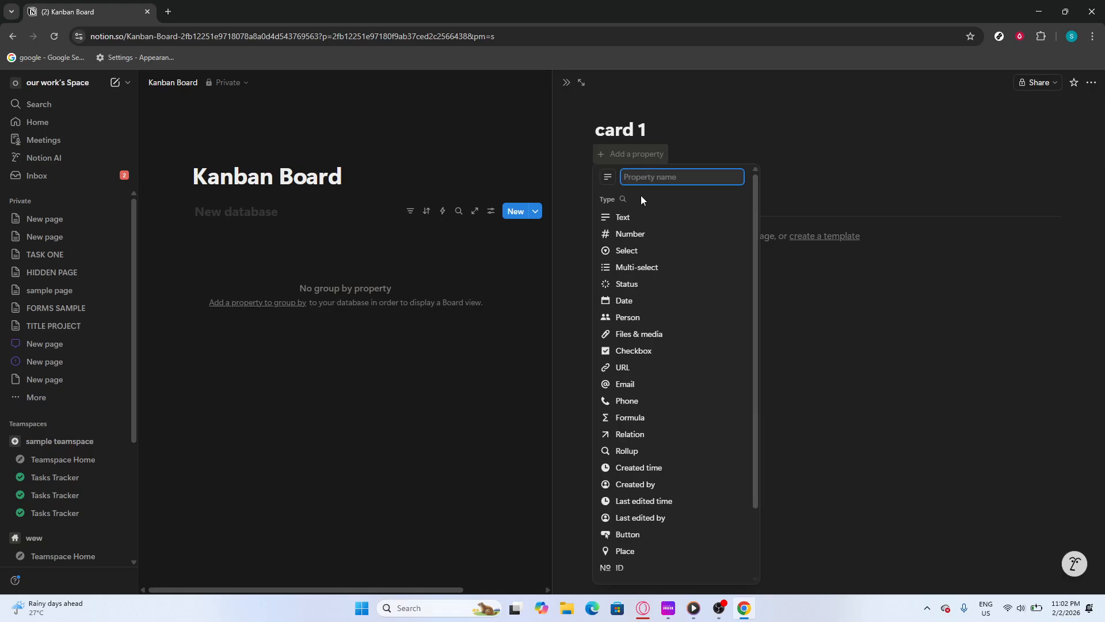
left_click(632, 253)
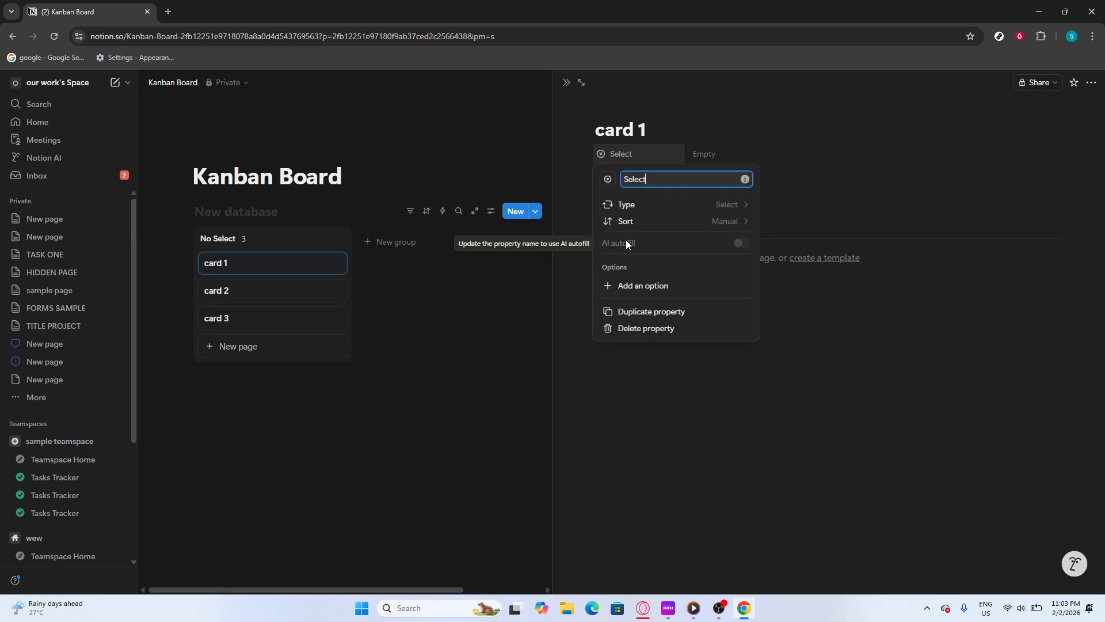
key("BackSpace")
key("BackSpace")
key("BackSpace")
key("BackSpace")
key("BackSpace")
key("BackSpace")
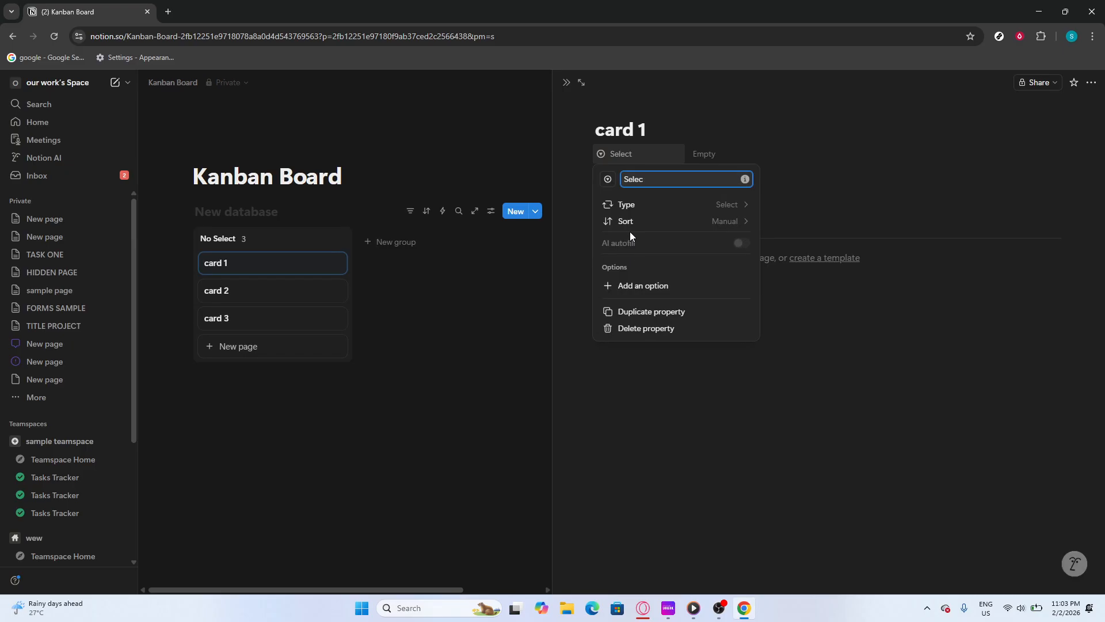
type("Ka")
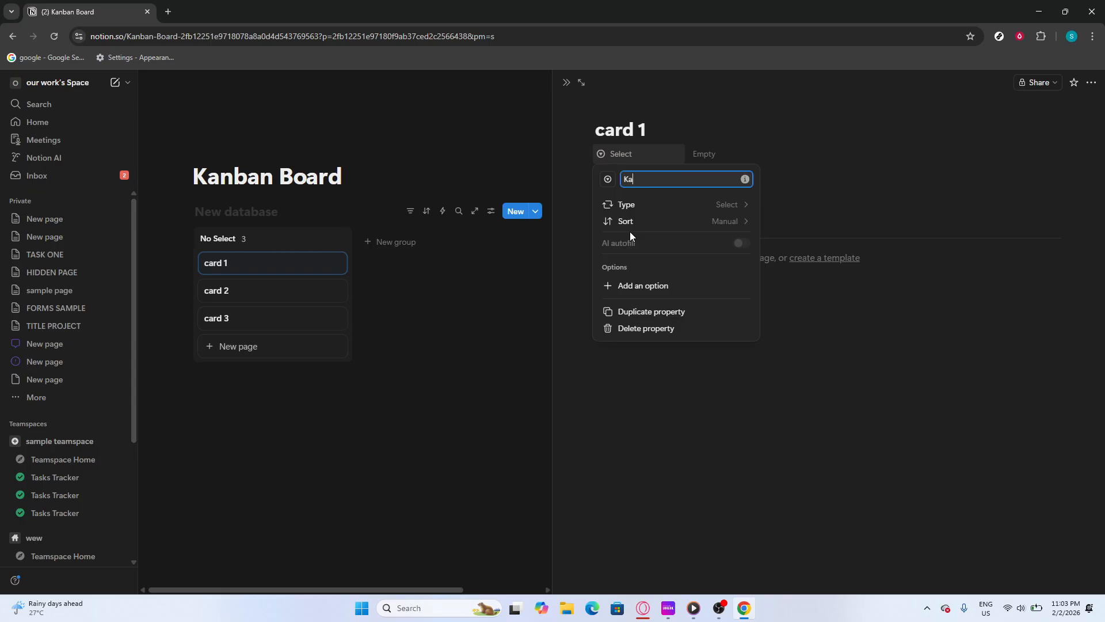
type("nban status")
left_click(758, 395)
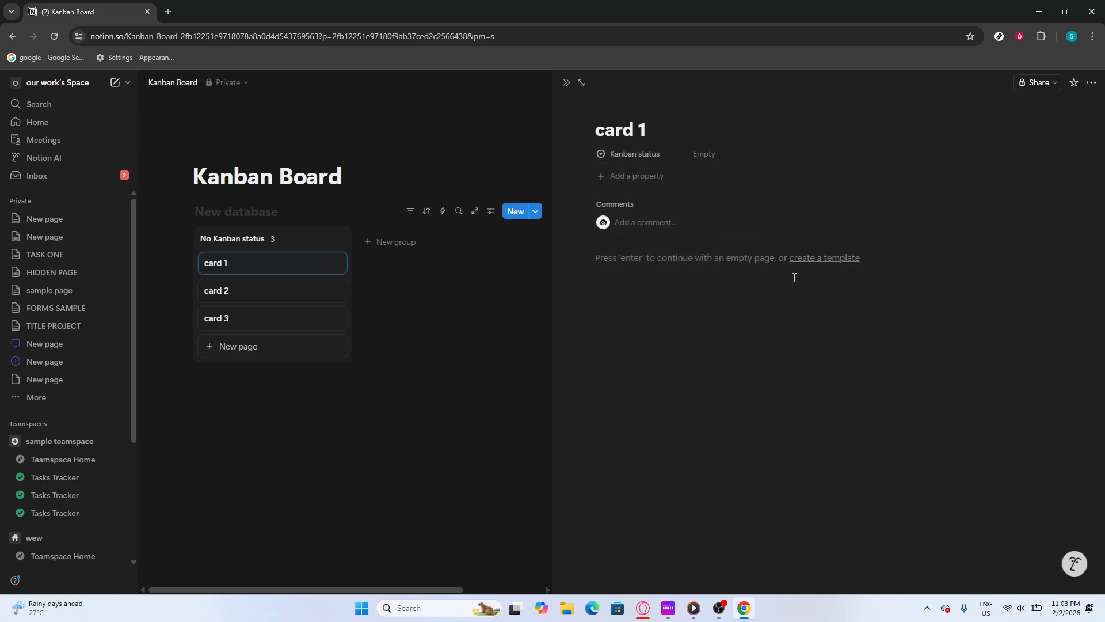
- Create the option "testing" for card 1's Kanban status and assign it to the card
left_click(707, 159)
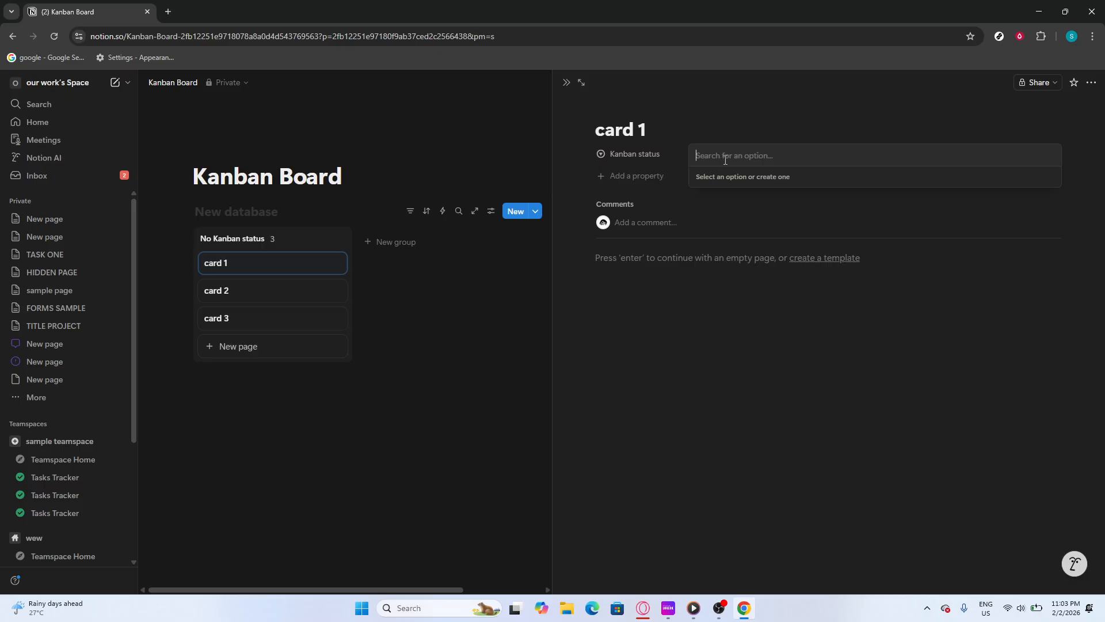
type("testing")
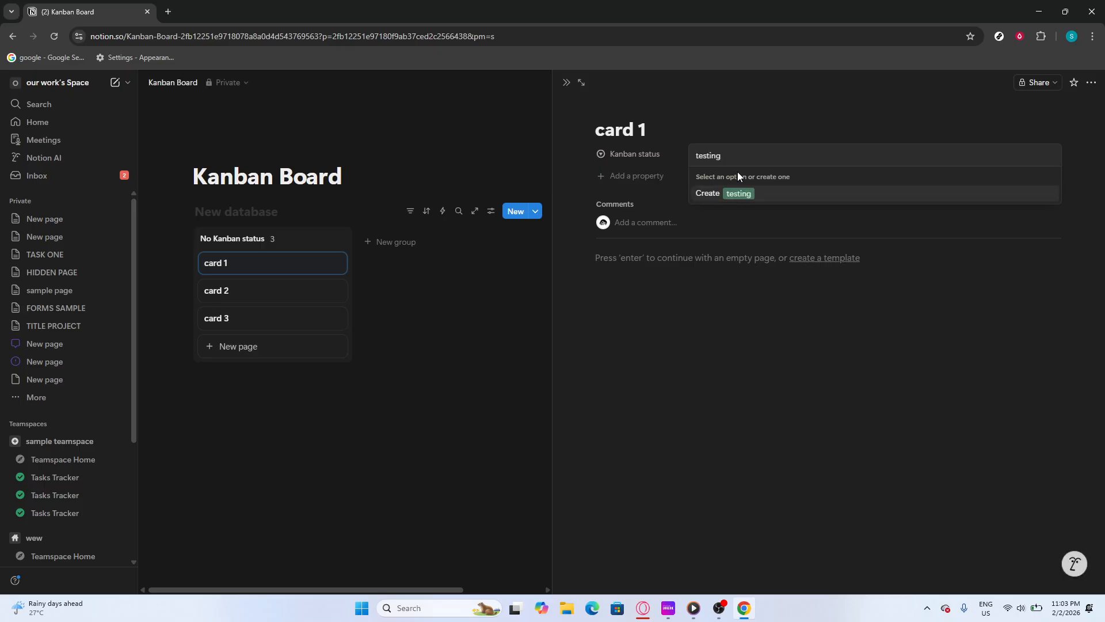
key("Return")
left_click(719, 271)
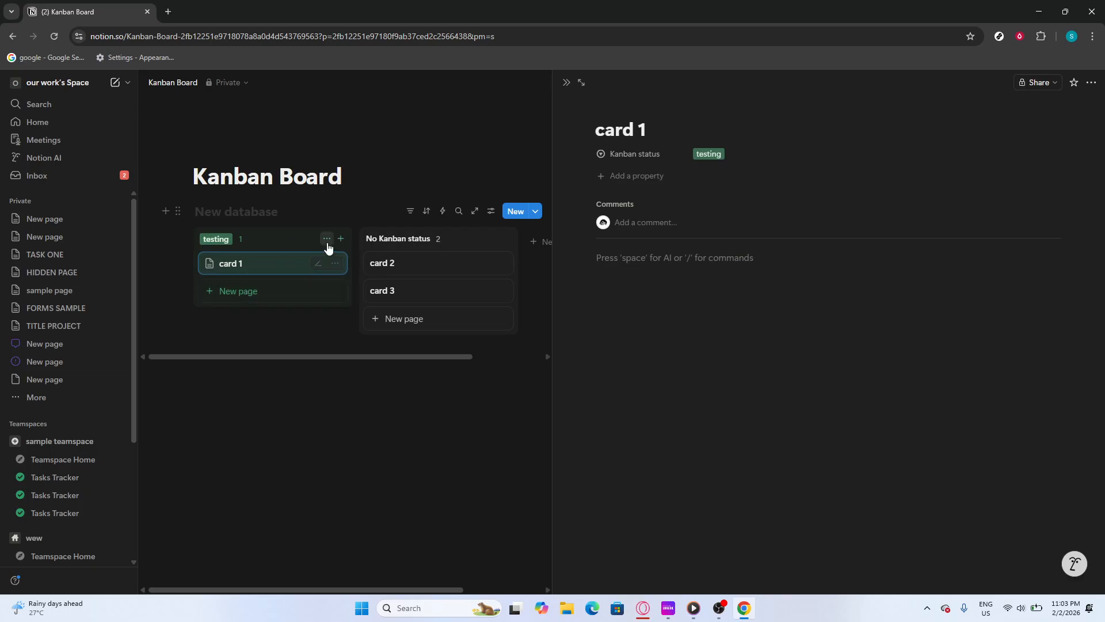
- Create the option "progress" for card 1's Kanban status and assign it to the card
left_click(760, 155)
type("p")
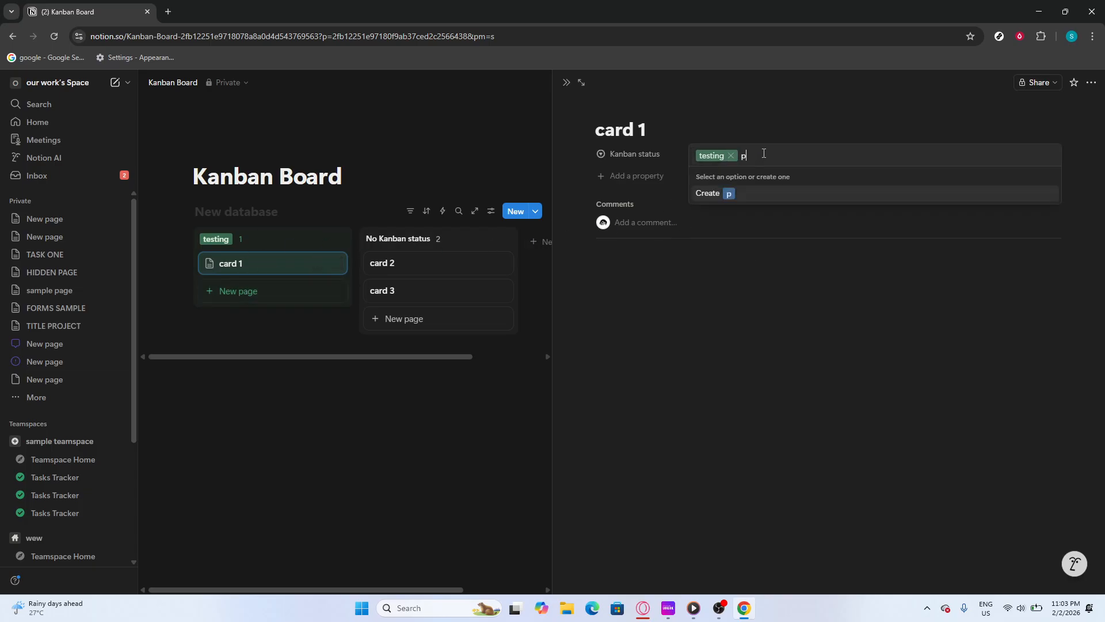
type("ro")
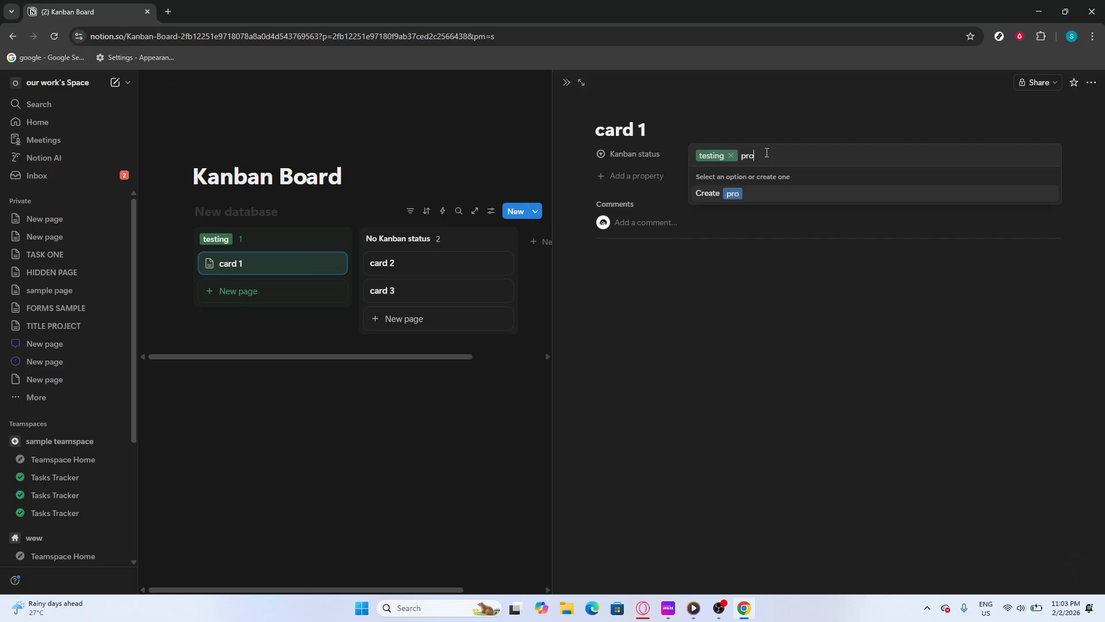
type("gress")
key("Return")
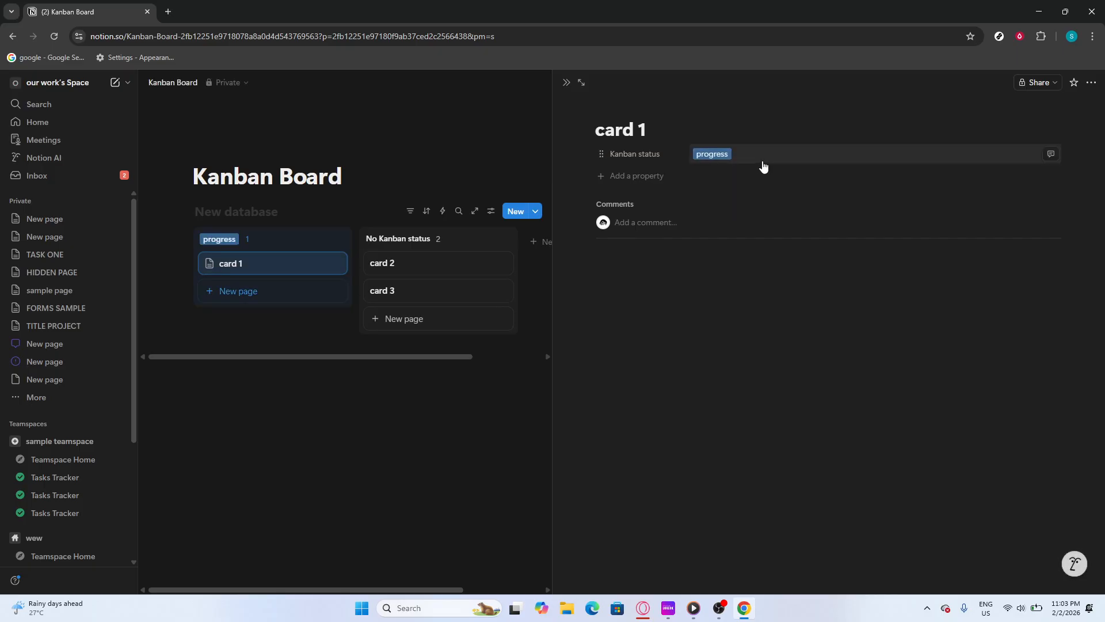
- Create the option "done" for card 1's Kanban status and assign it to the card
left_click(763, 164)
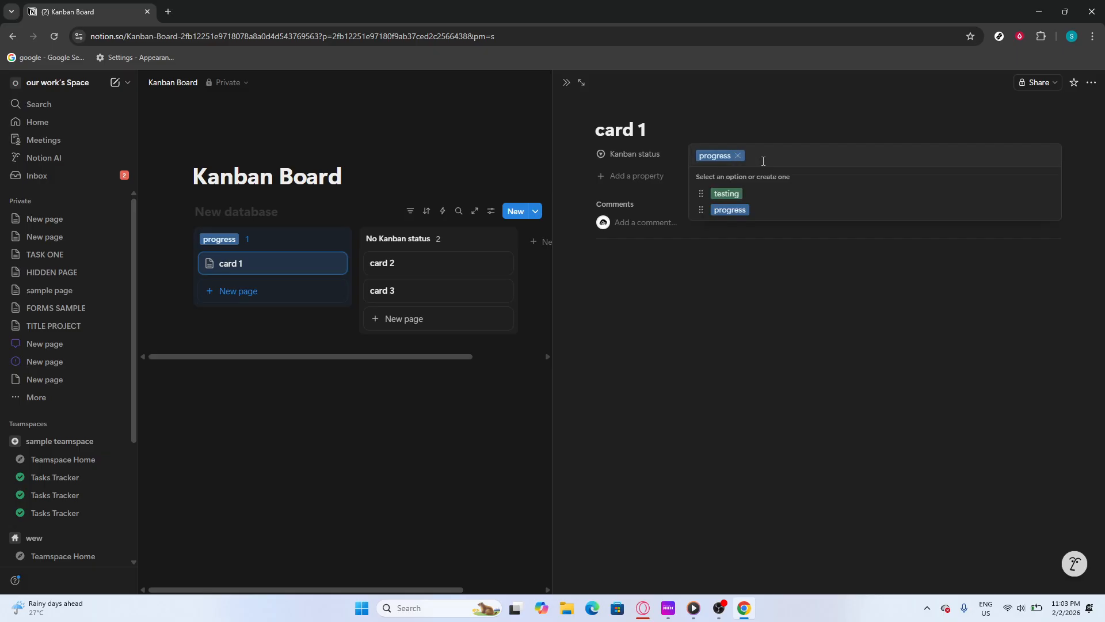
type("d")
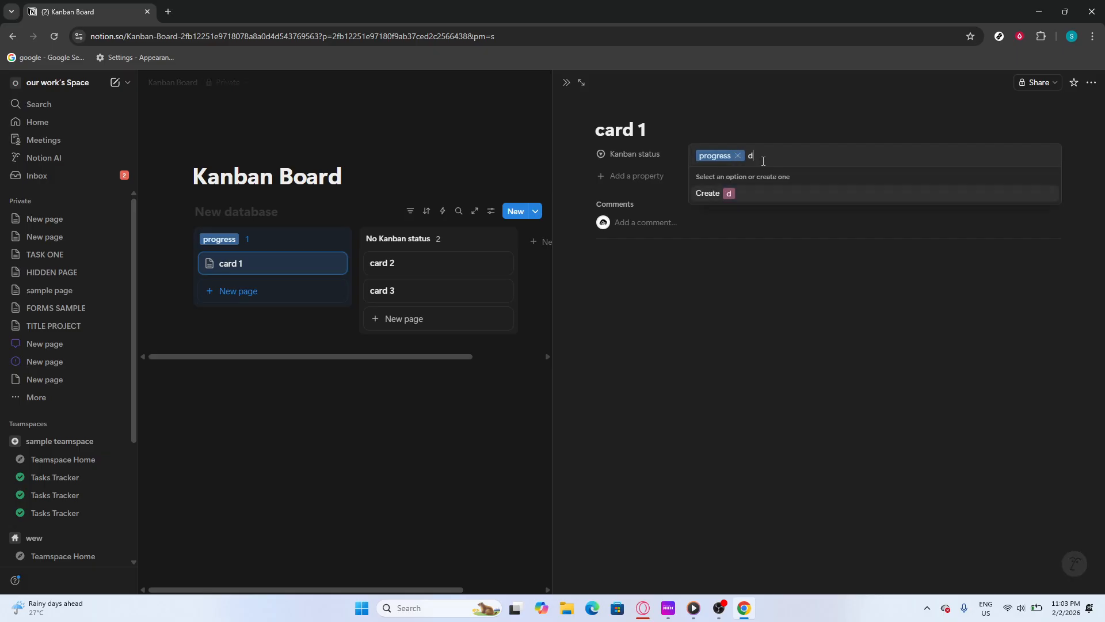
type("on")
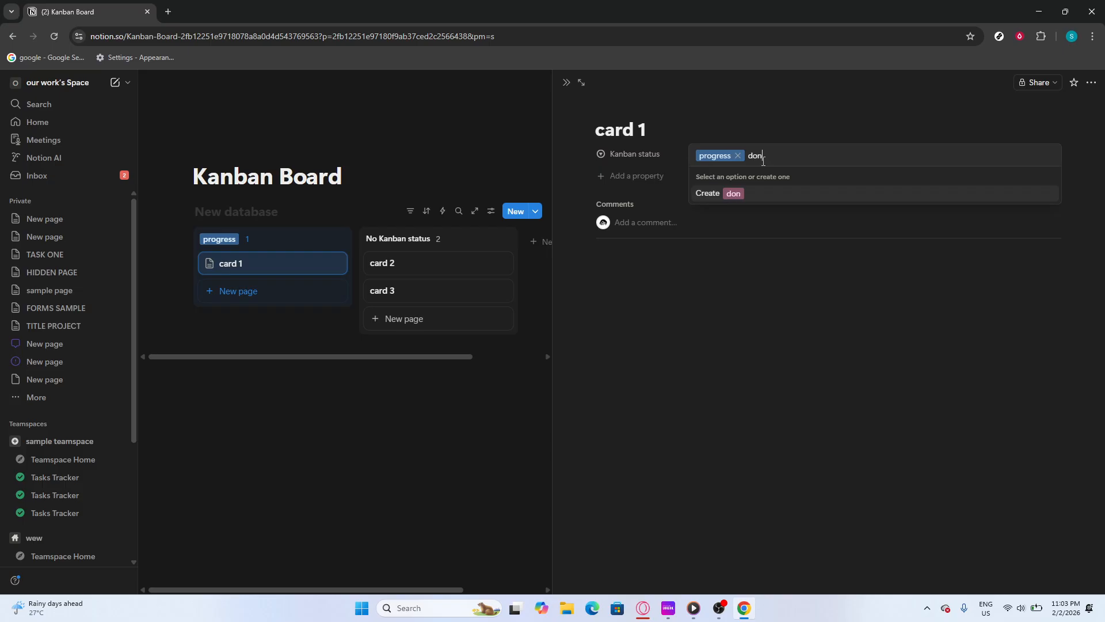
type("e")
key("Return")
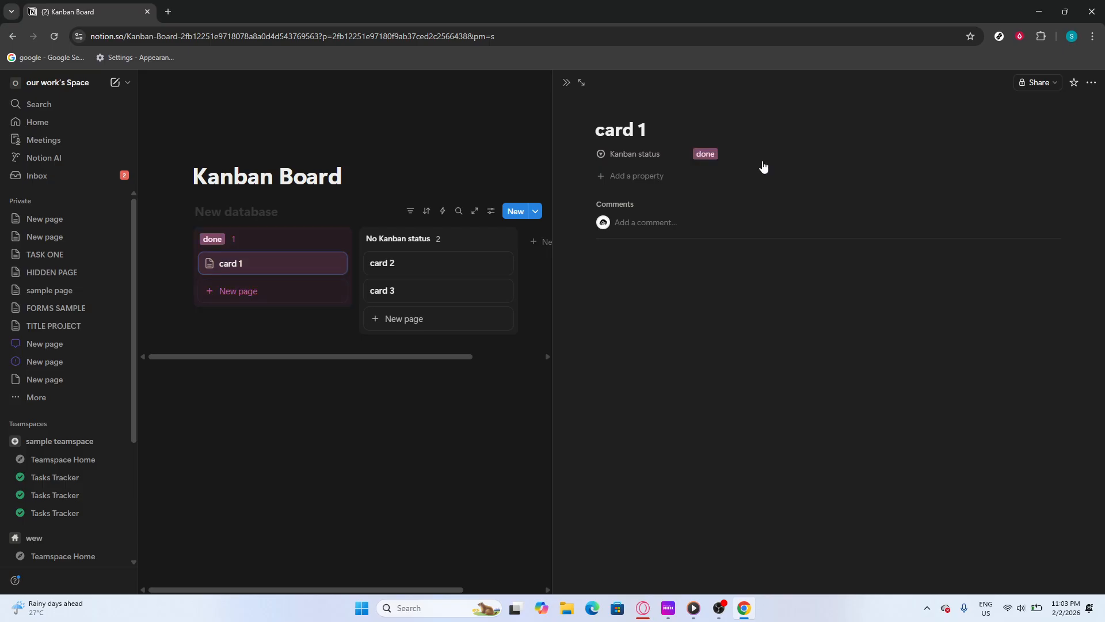
left_click(685, 356)
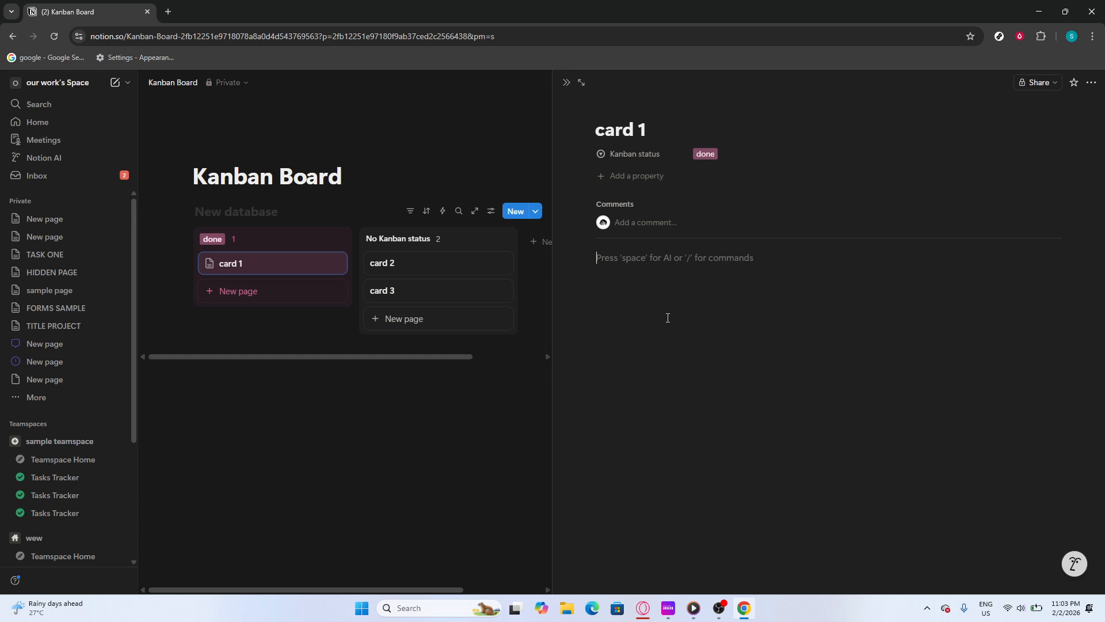
- Set card 2's Kanban status to "testing", replace it with "progress", and close the card's side peek
left_click(439, 272)
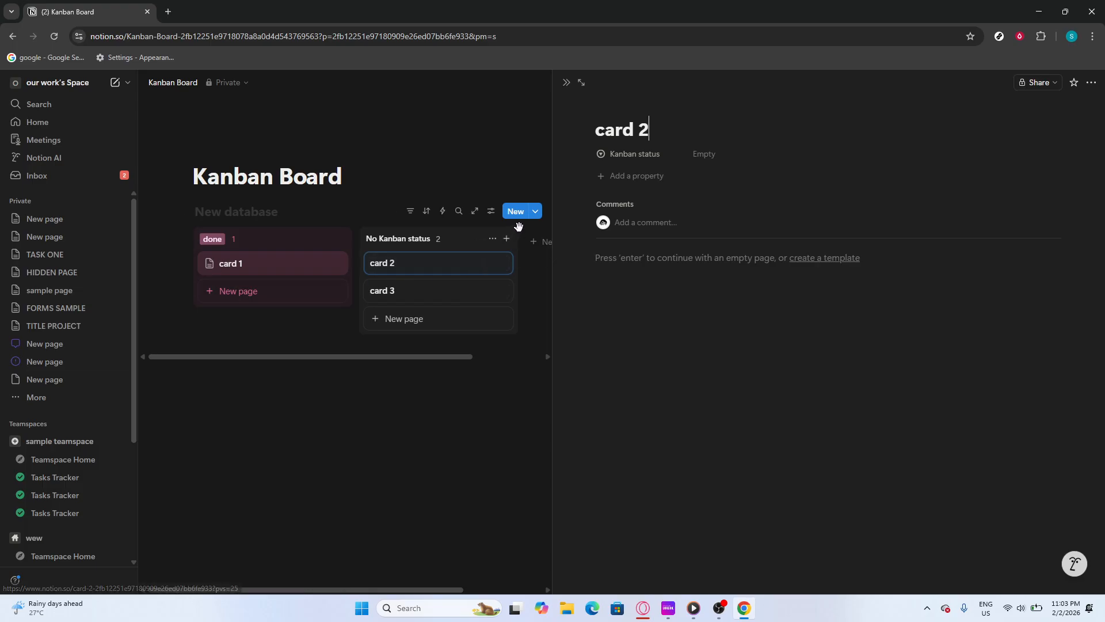
left_click(711, 161)
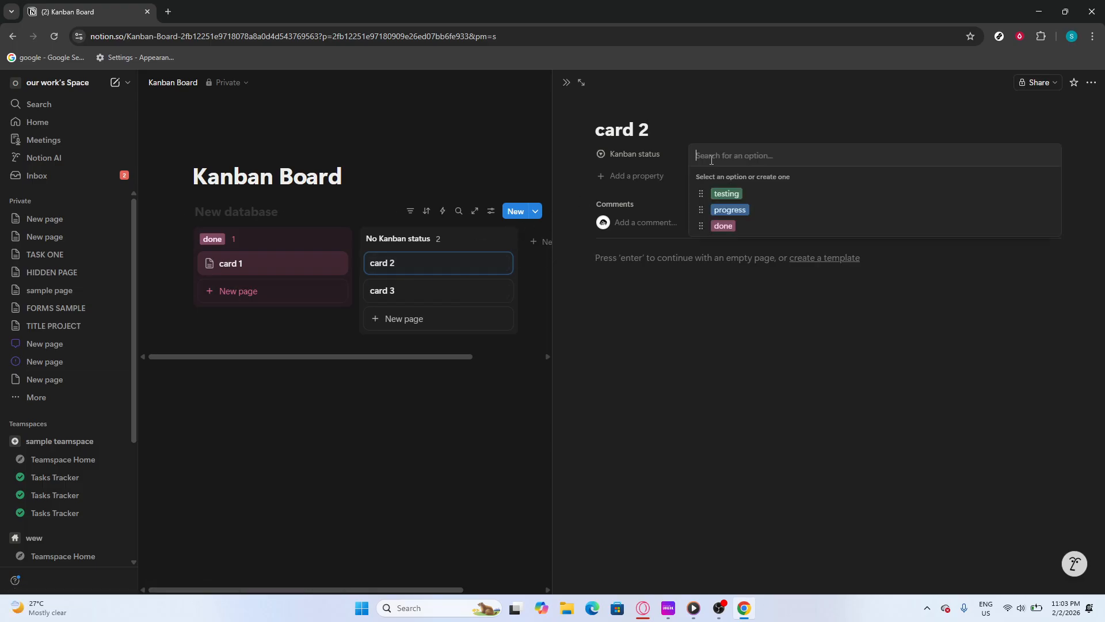
left_click(734, 199)
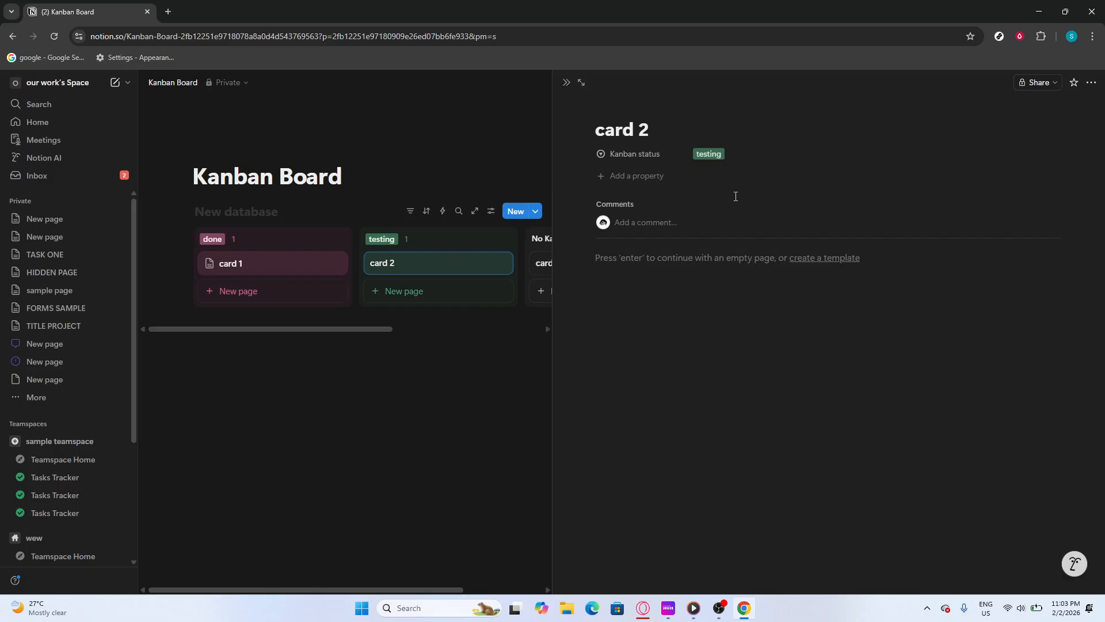
left_click(716, 156)
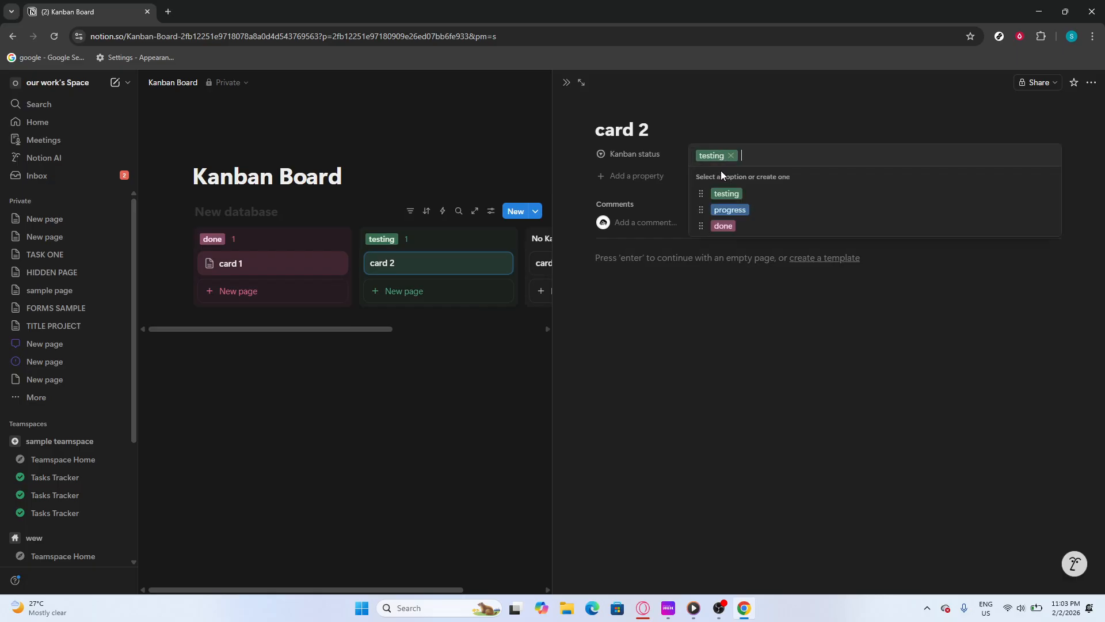
left_click(731, 210)
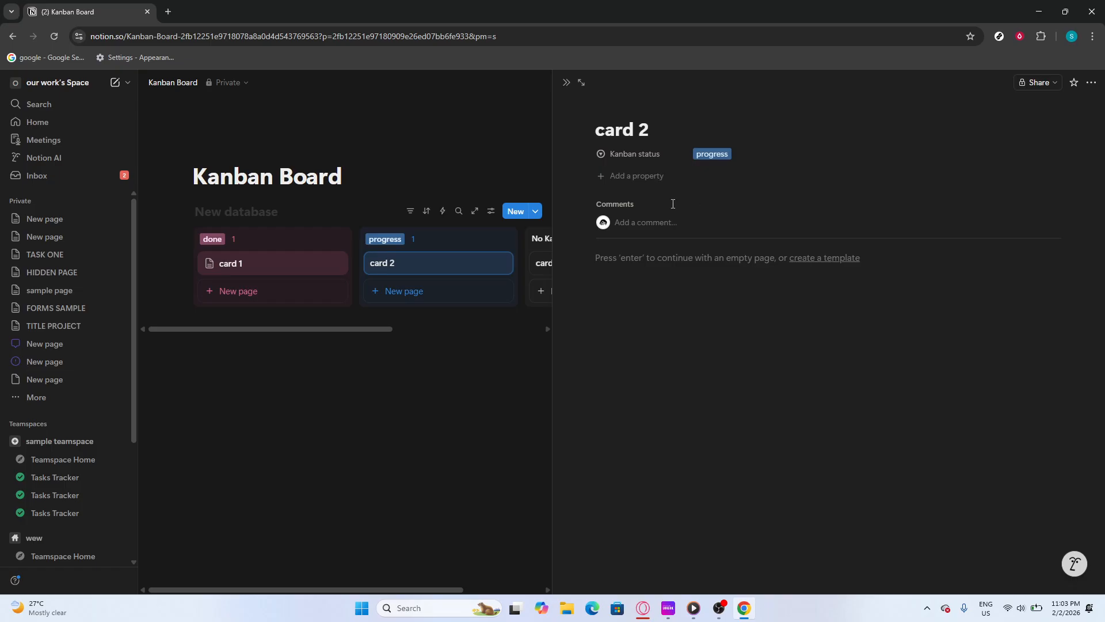
left_click(494, 369)
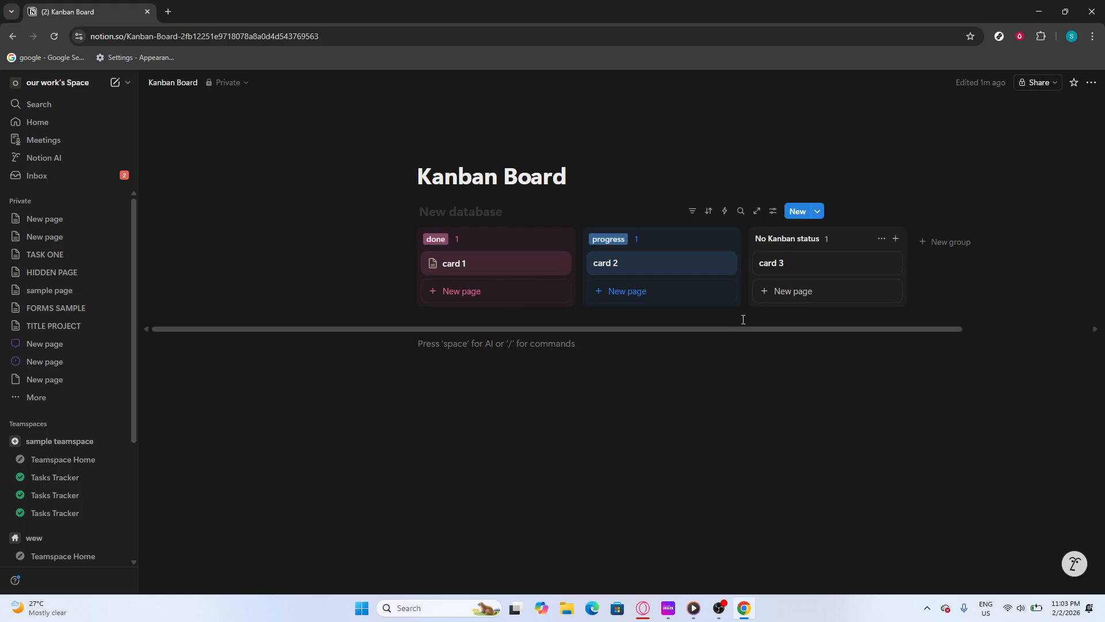
- Move the "No Kanban status" group in front of the "done" group so it comes first on the board
left_click_drag(734, 327, 775, 324)
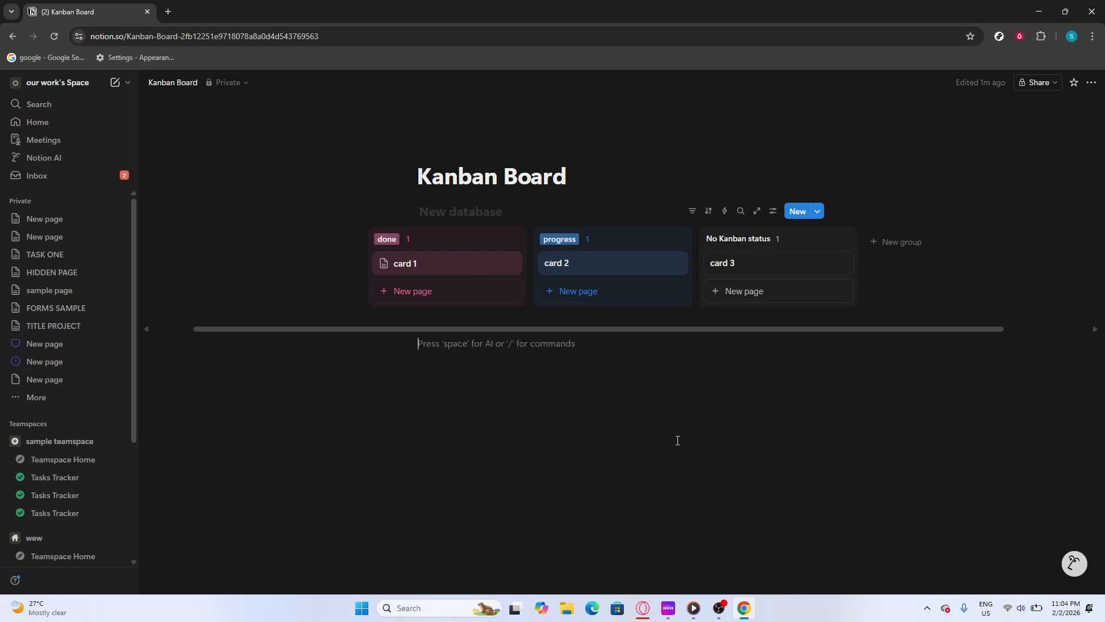
left_click_drag(720, 237, 382, 237)
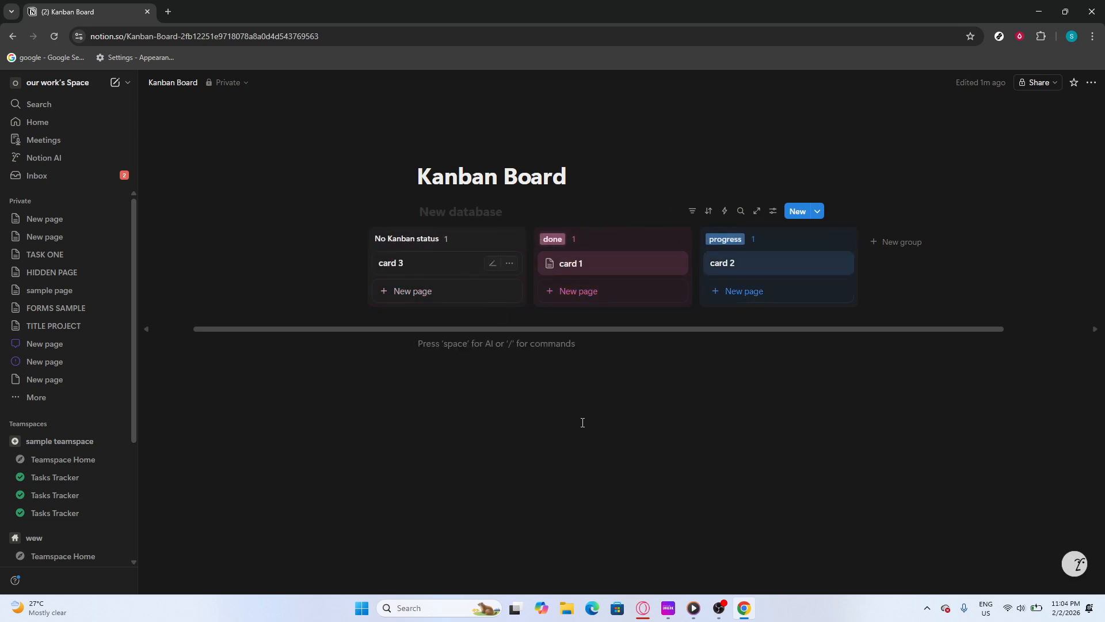